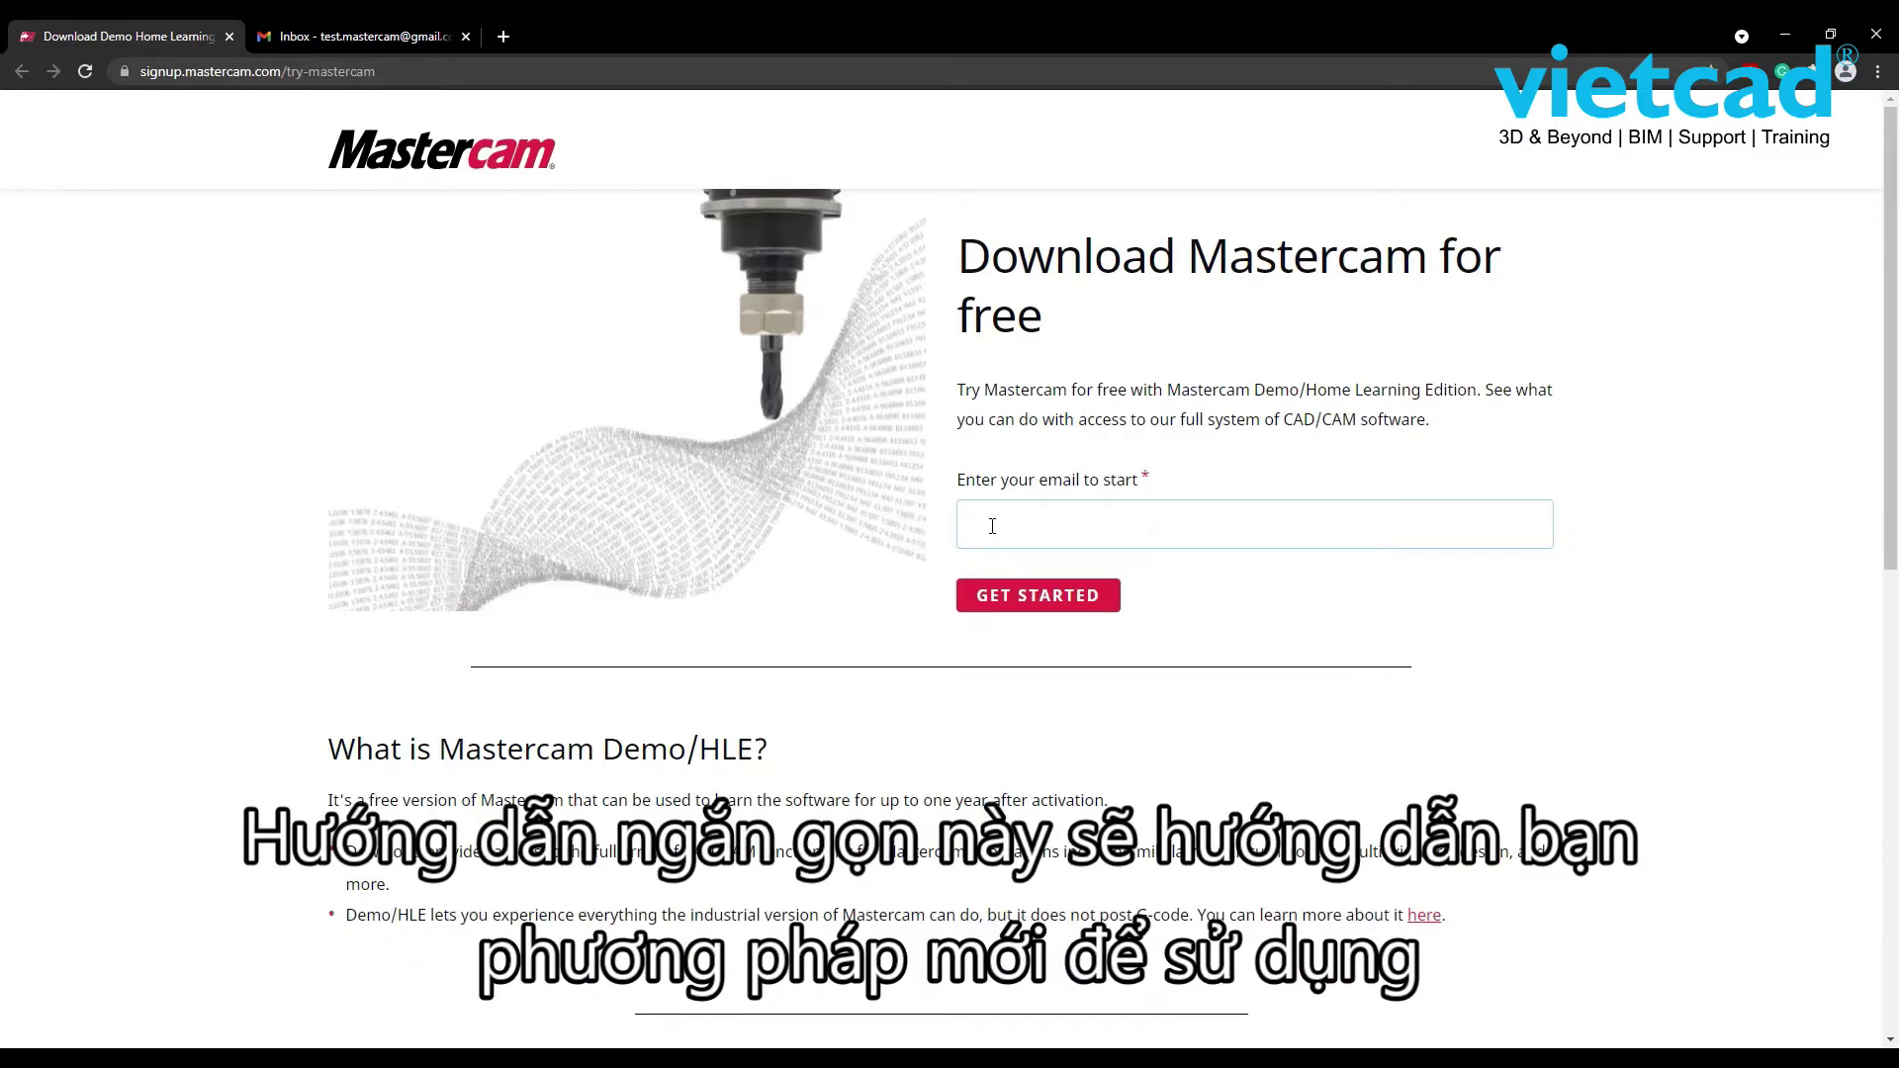
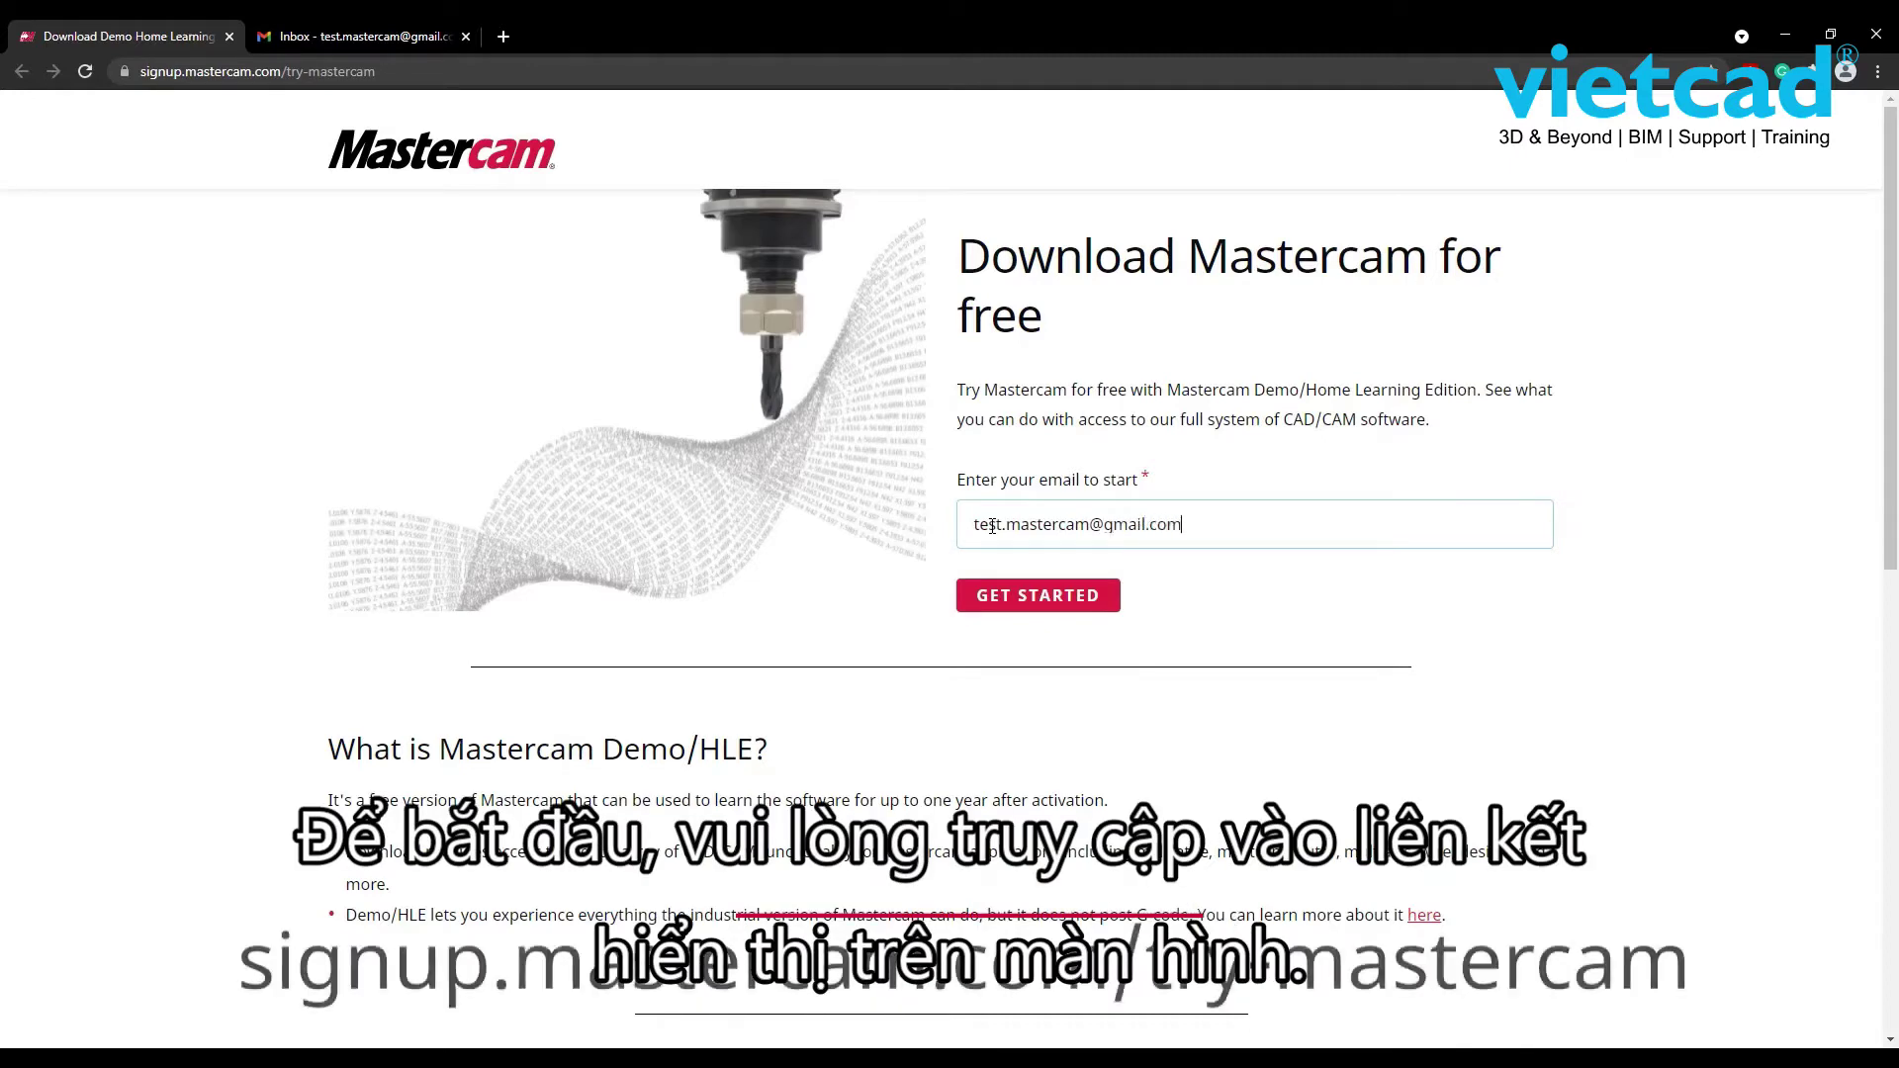
# - Submit the signup e-mail address to begin creating a MyMastercam account
pyautogui.click(1003, 599)
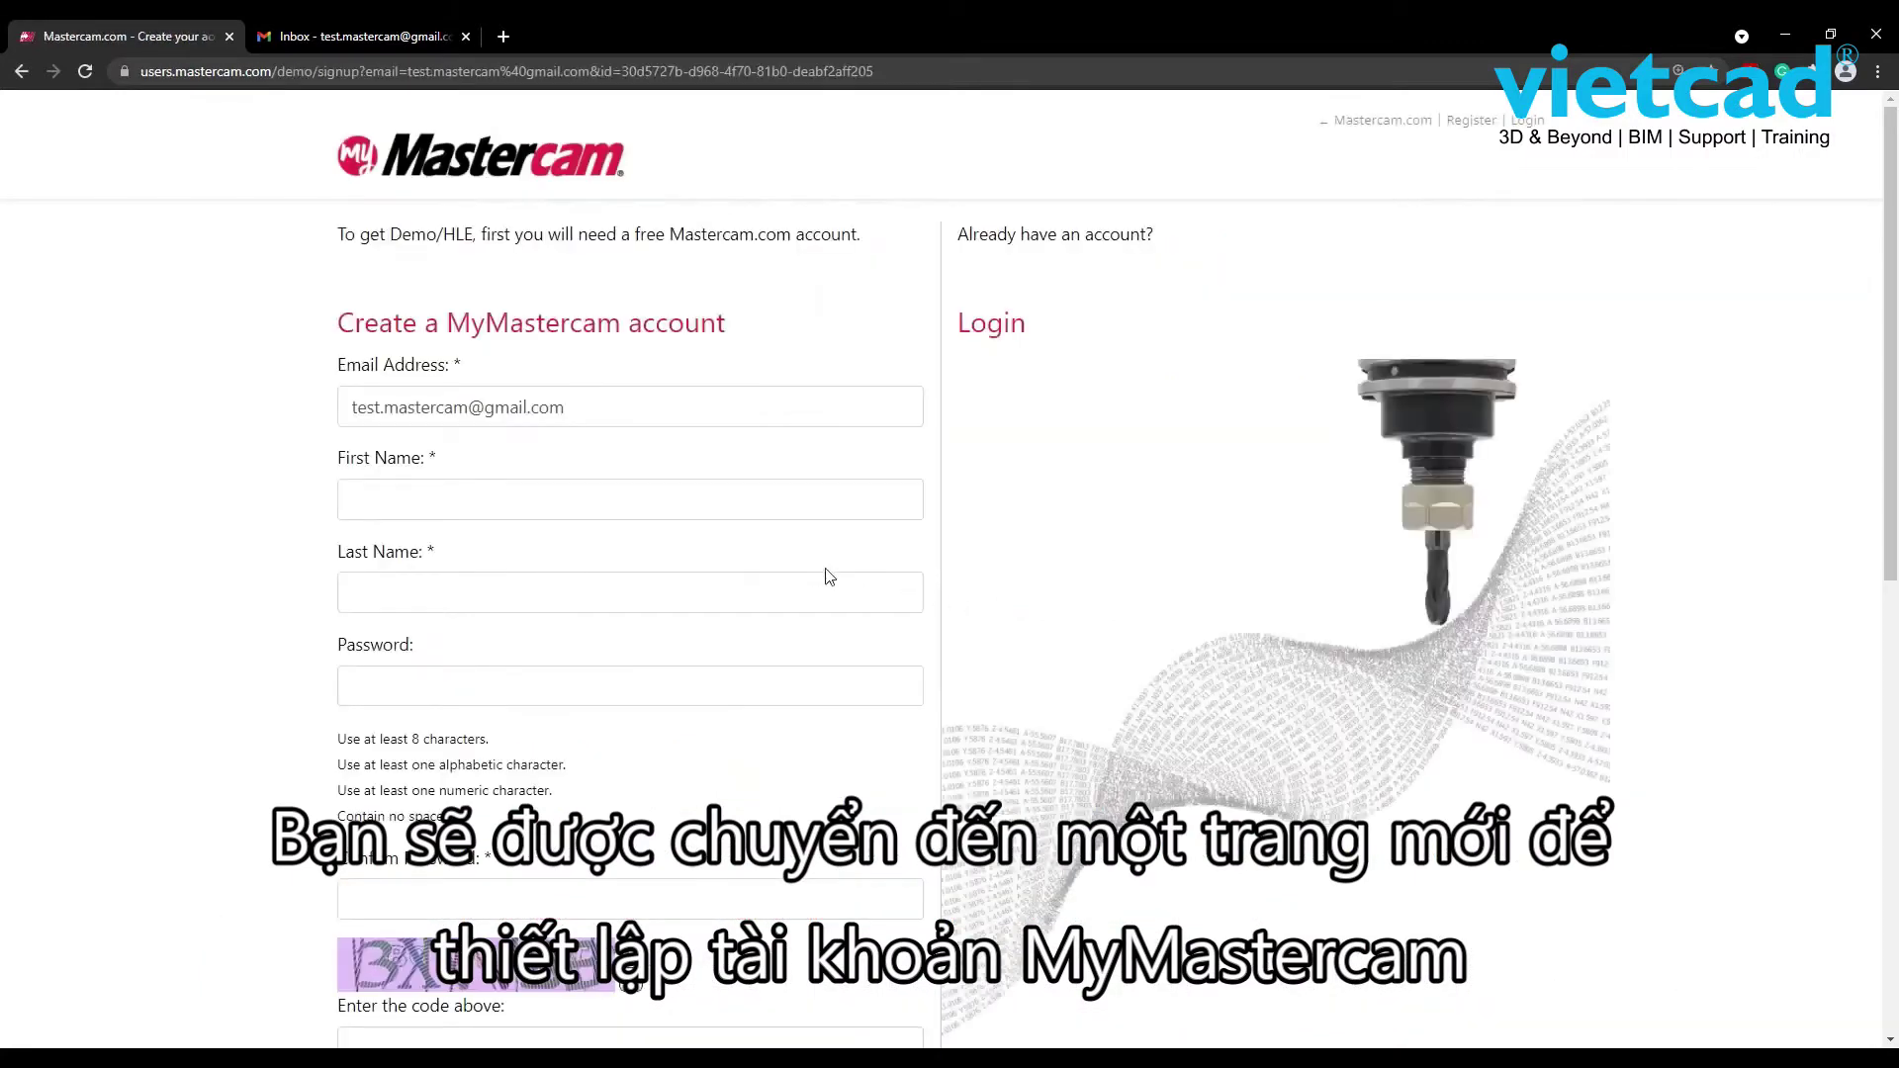
# - Fill in the first name, last name, password and password confirmation
pyautogui.click(665, 492)
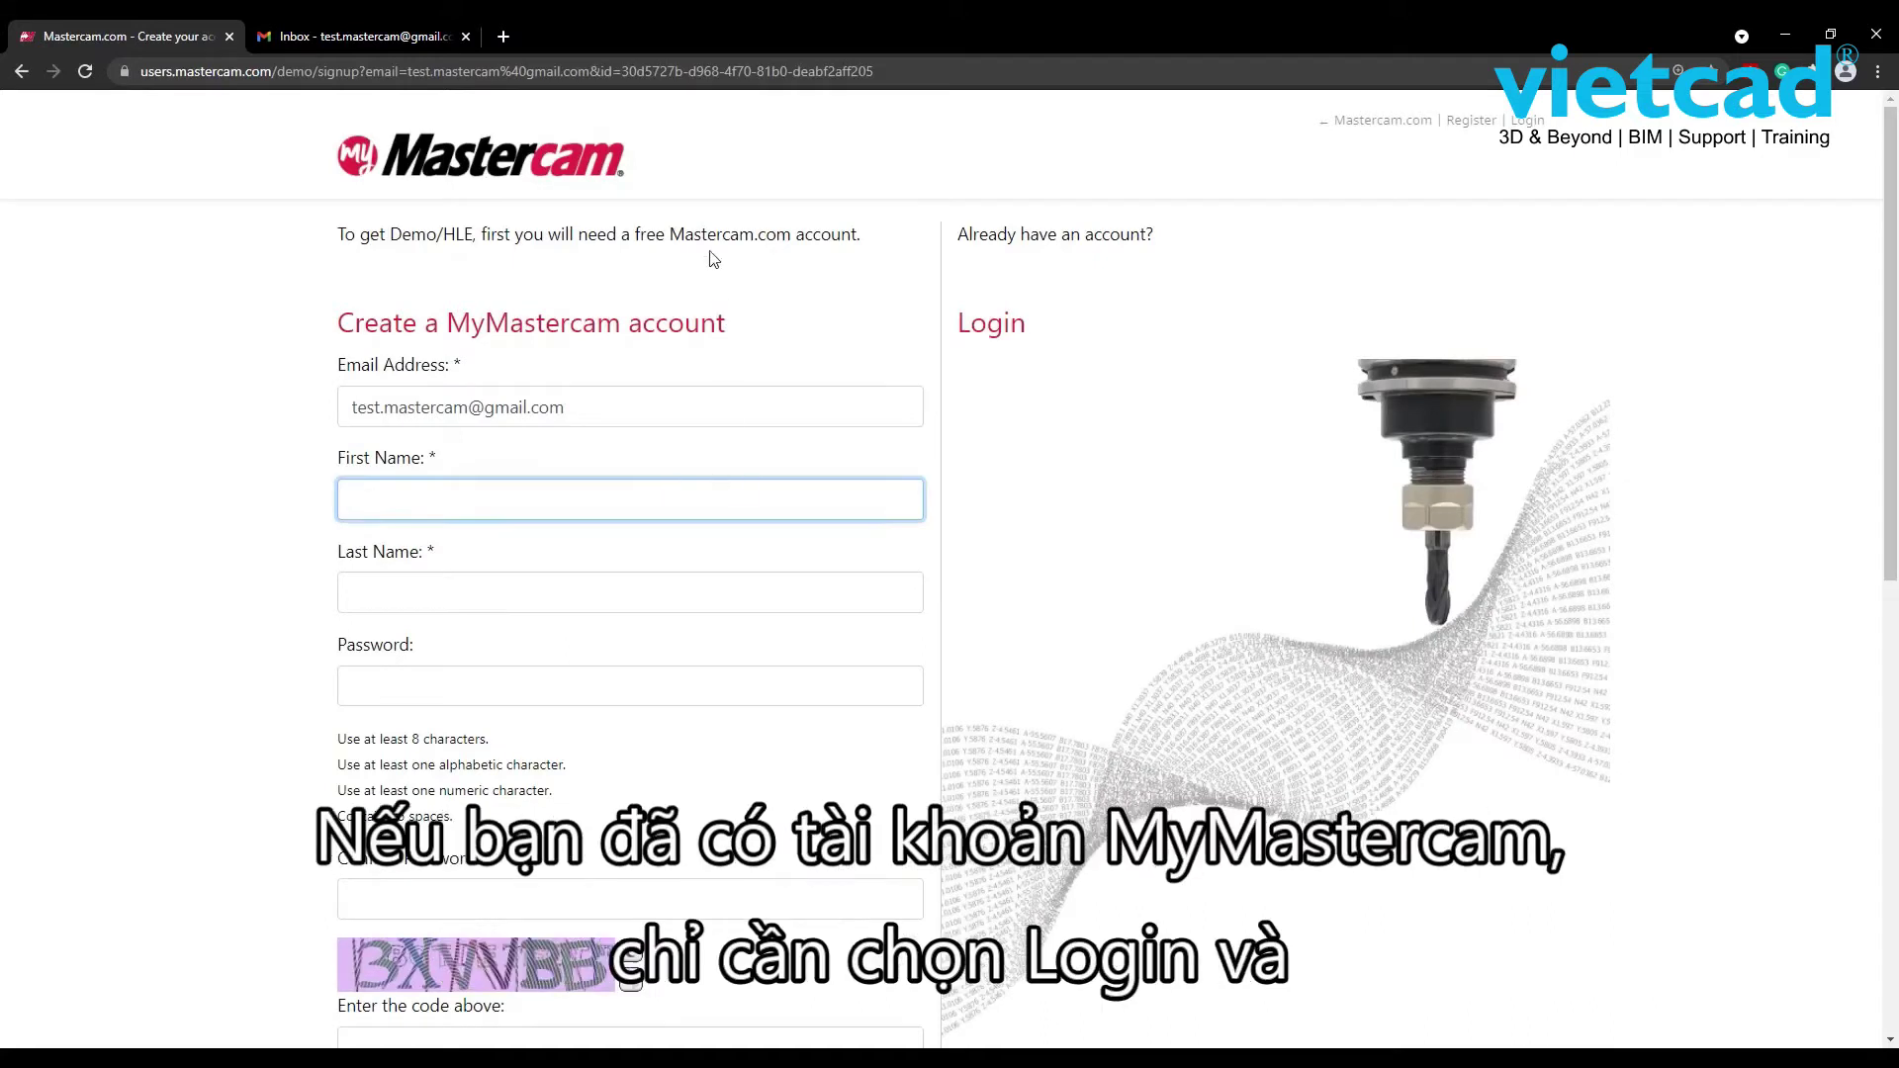
pyautogui.press('Tab')
pyautogui.press('Tab')
pyautogui.write('••••••••••')
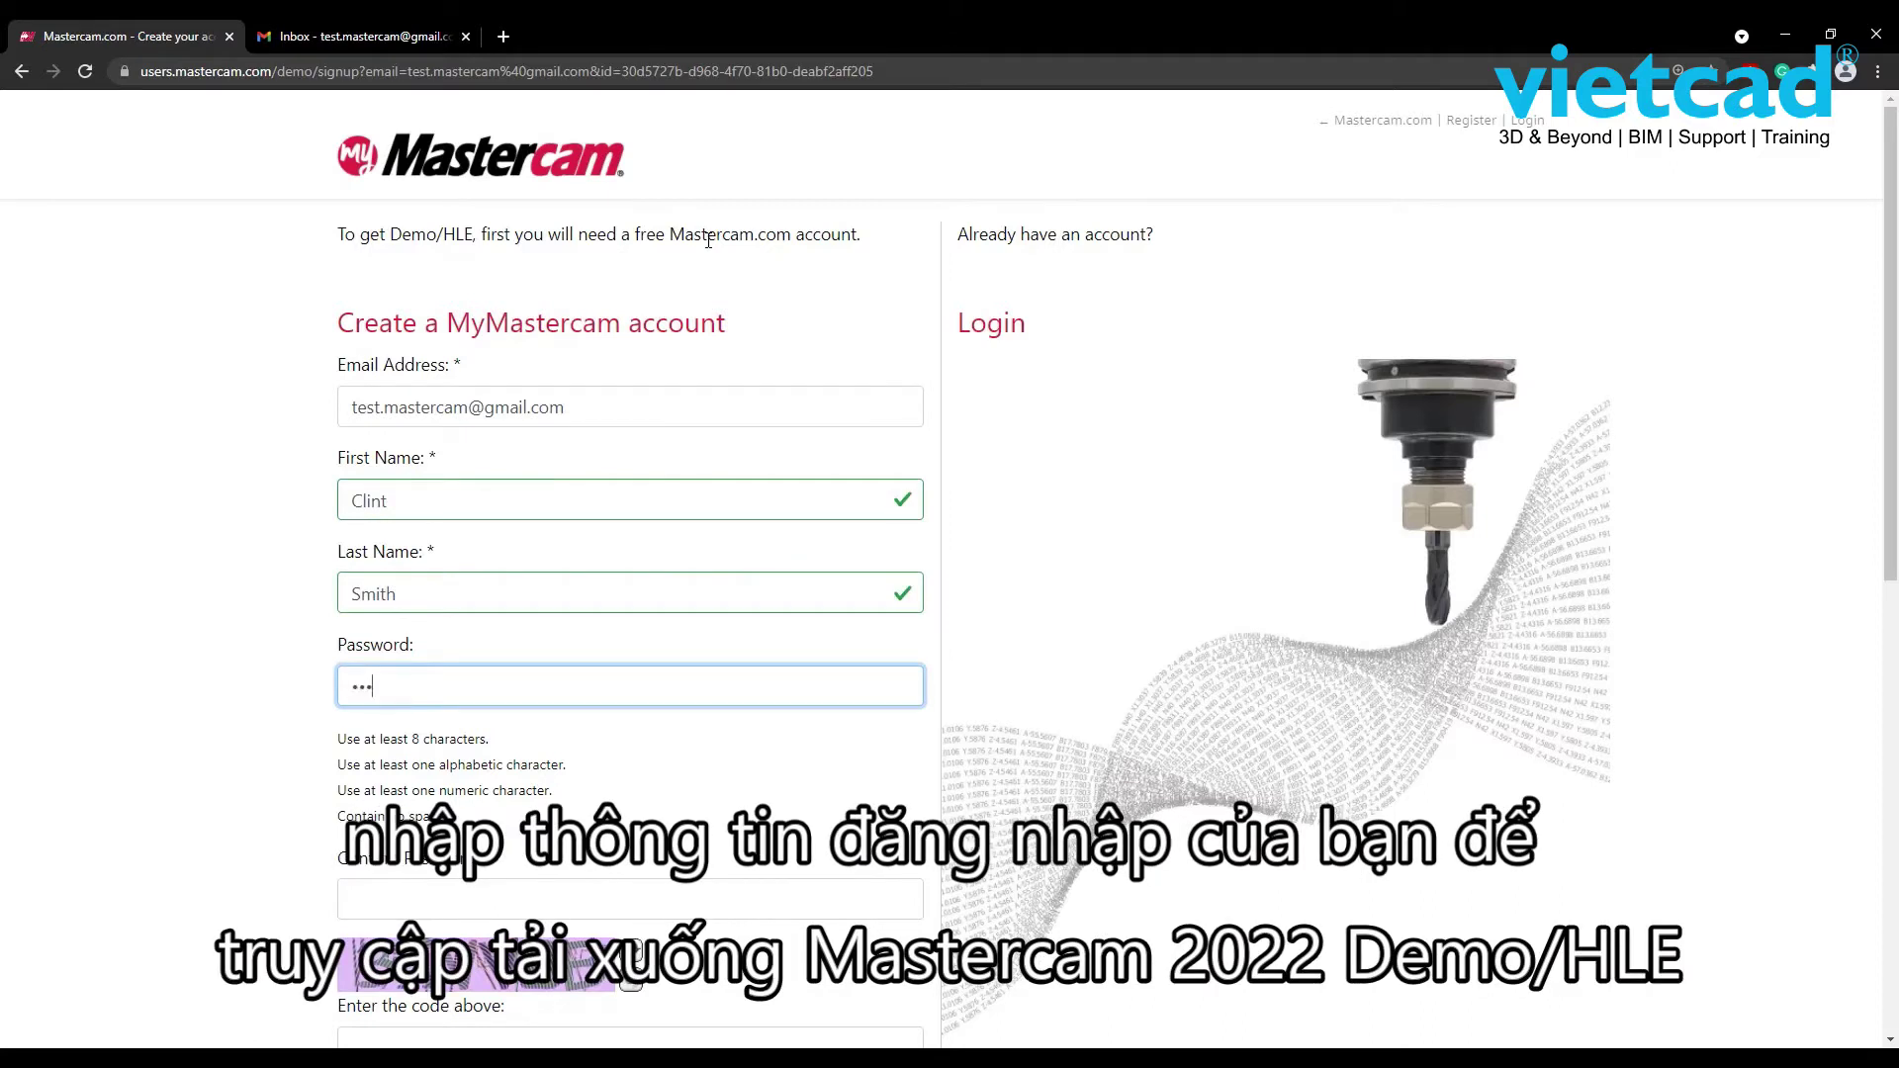
pyautogui.write('•')
pyautogui.press('Tab')
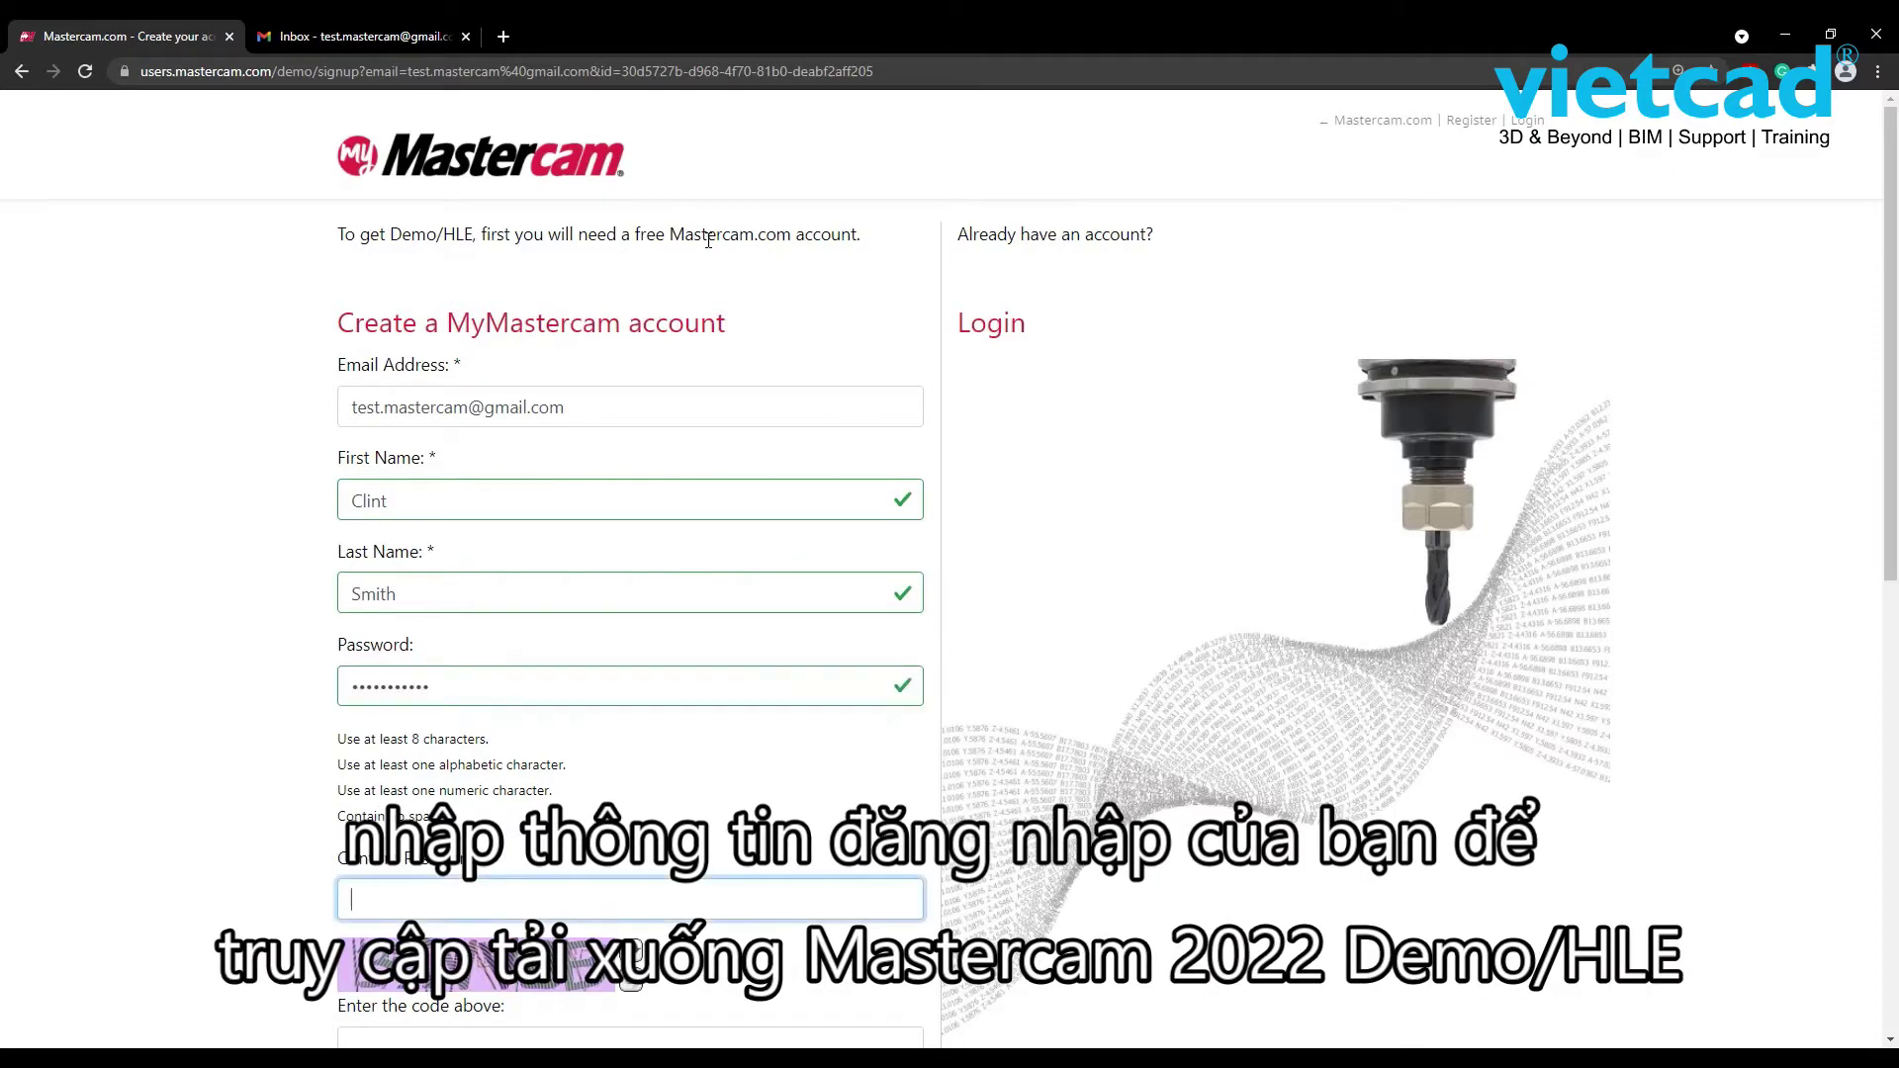
pyautogui.write('••••••••••')
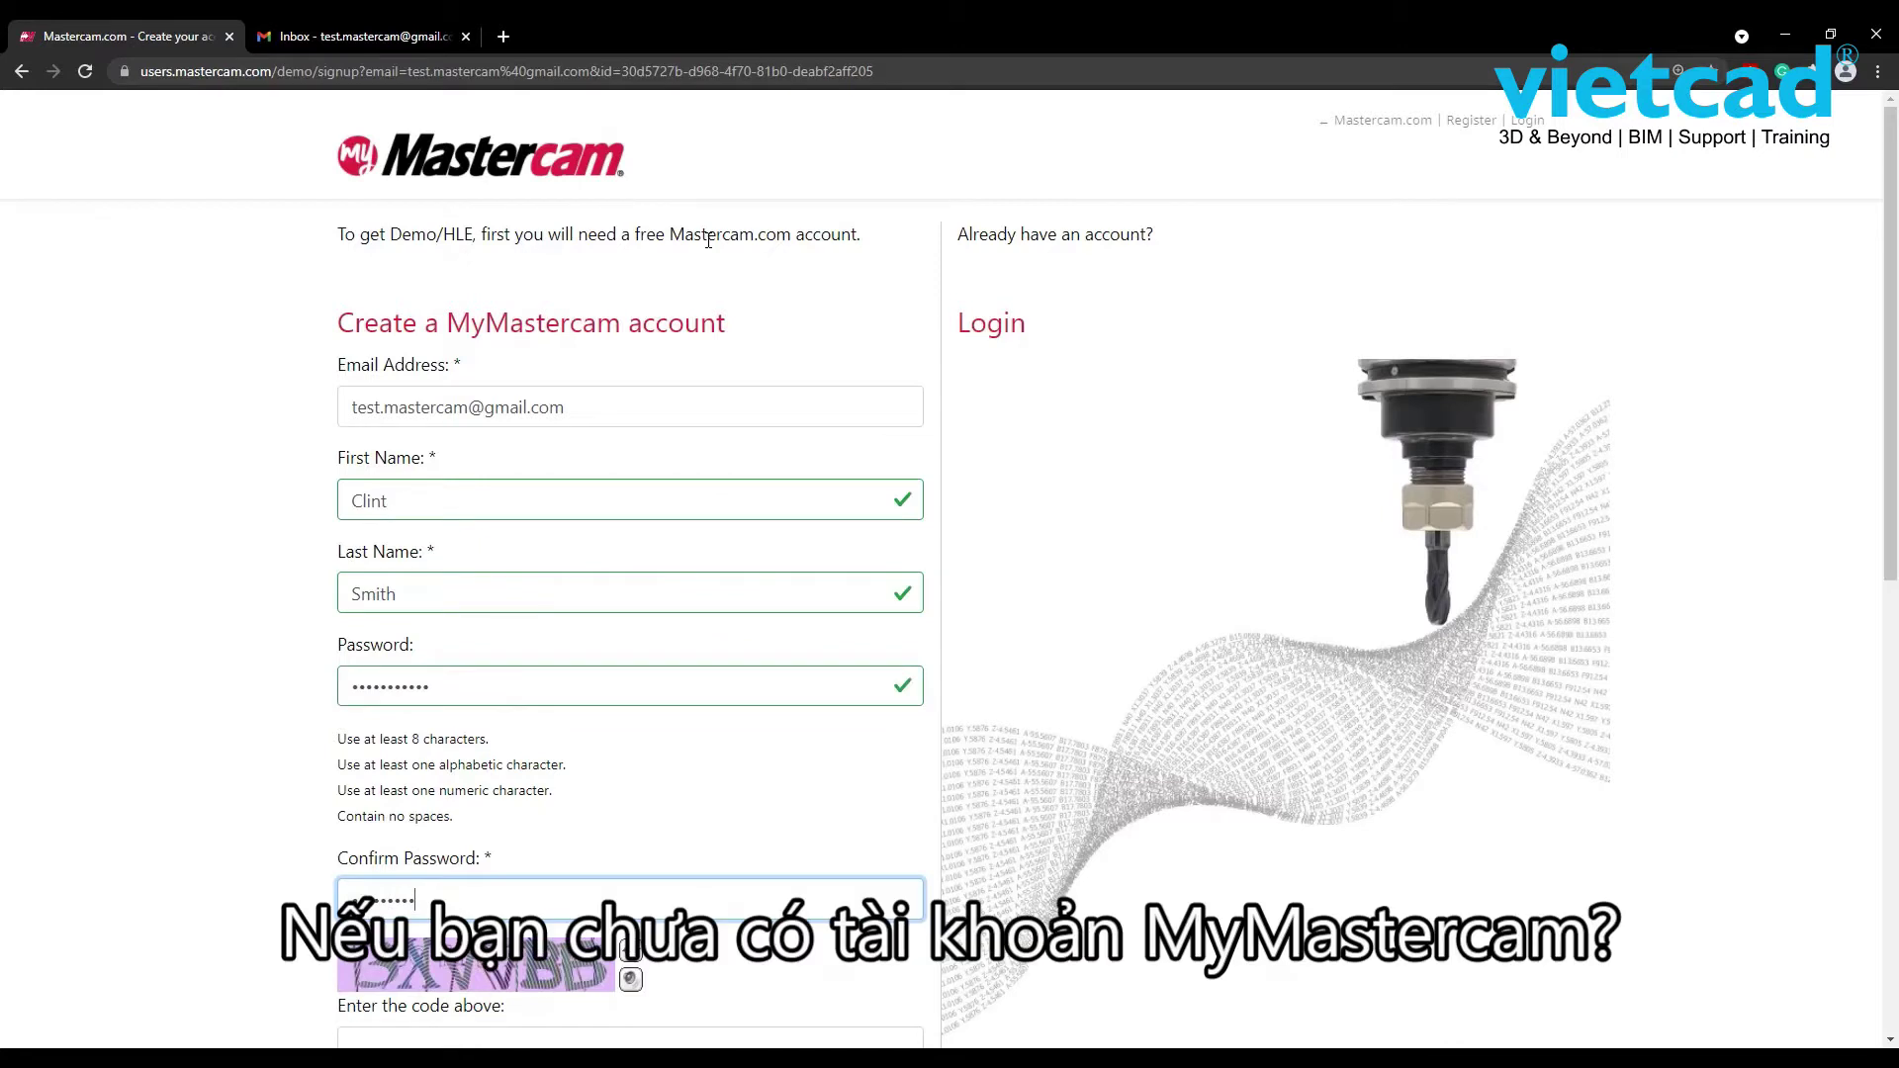
pyautogui.write('•')
# - Enter the captcha code and create the MyMastercam account
pyautogui.scroll(-3, 636, 627)
pyautogui.click(449, 748)
pyautogui.write('3')
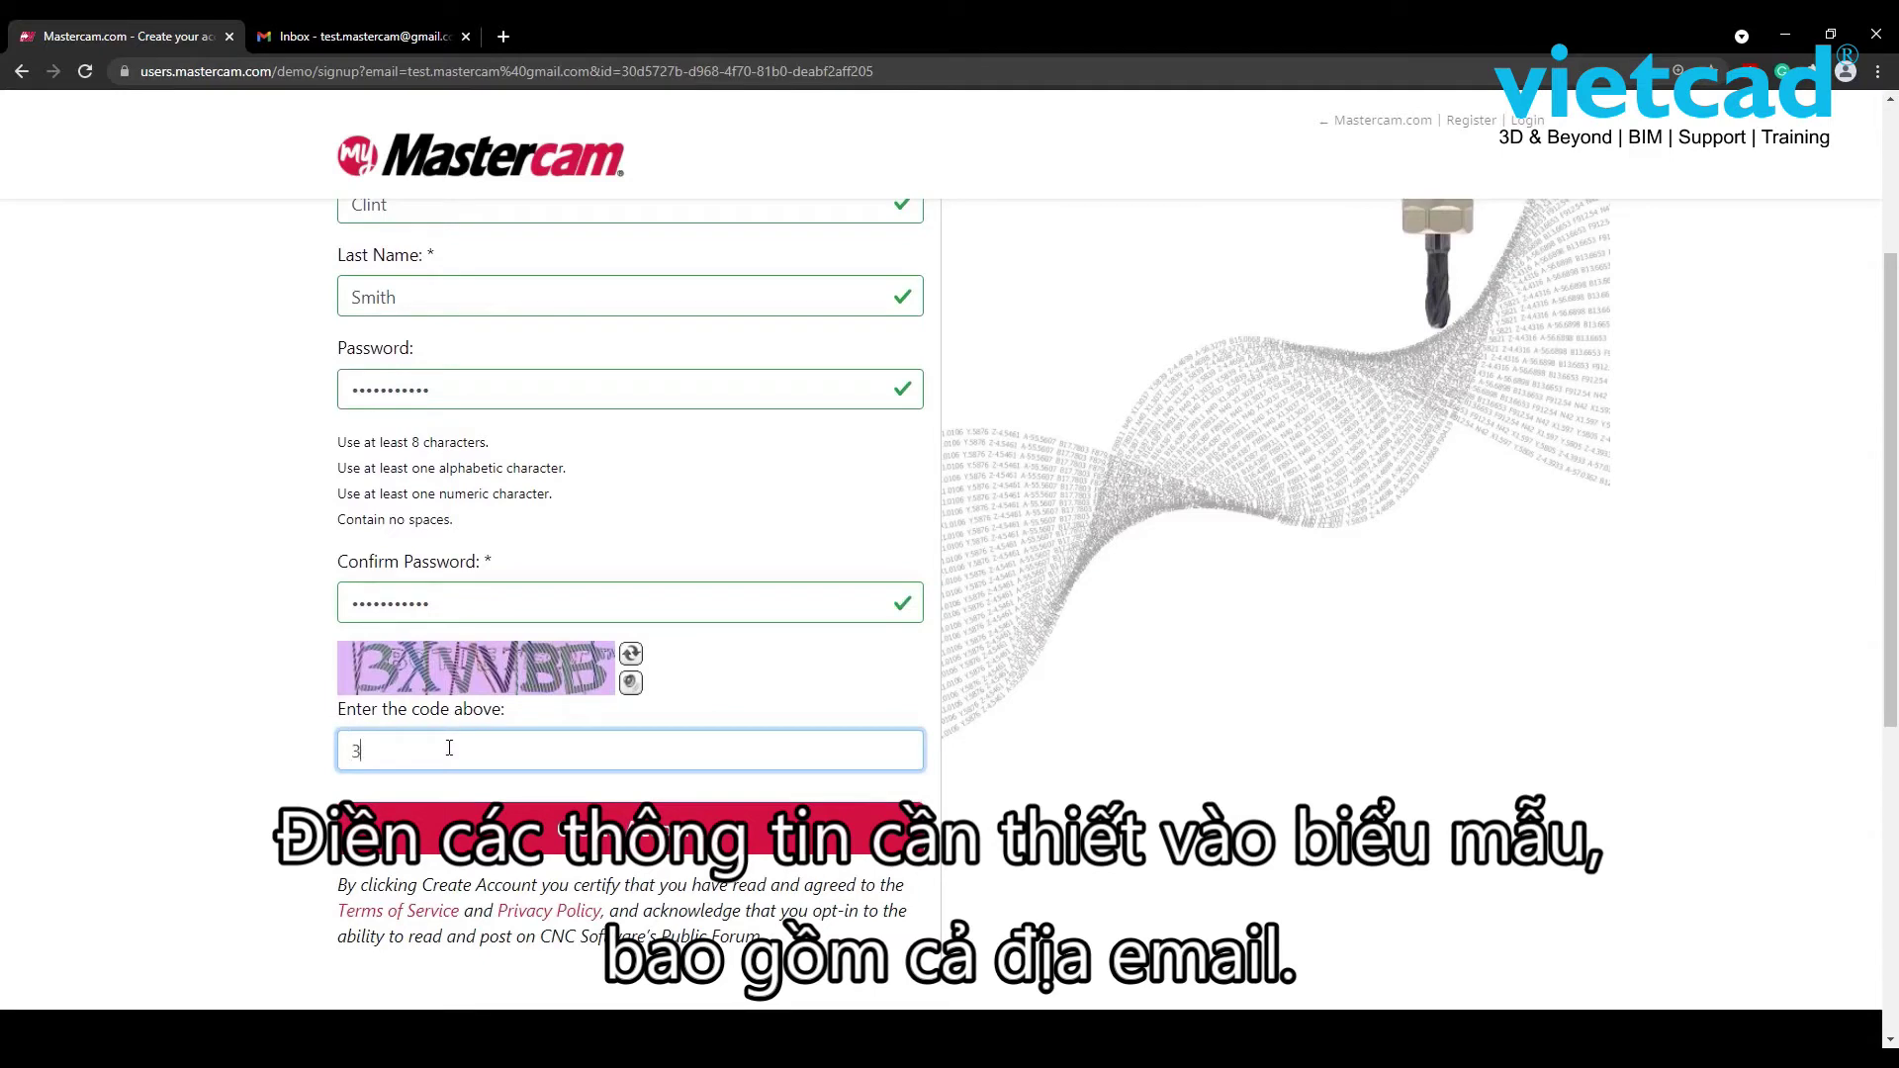
pyautogui.write('XVV')
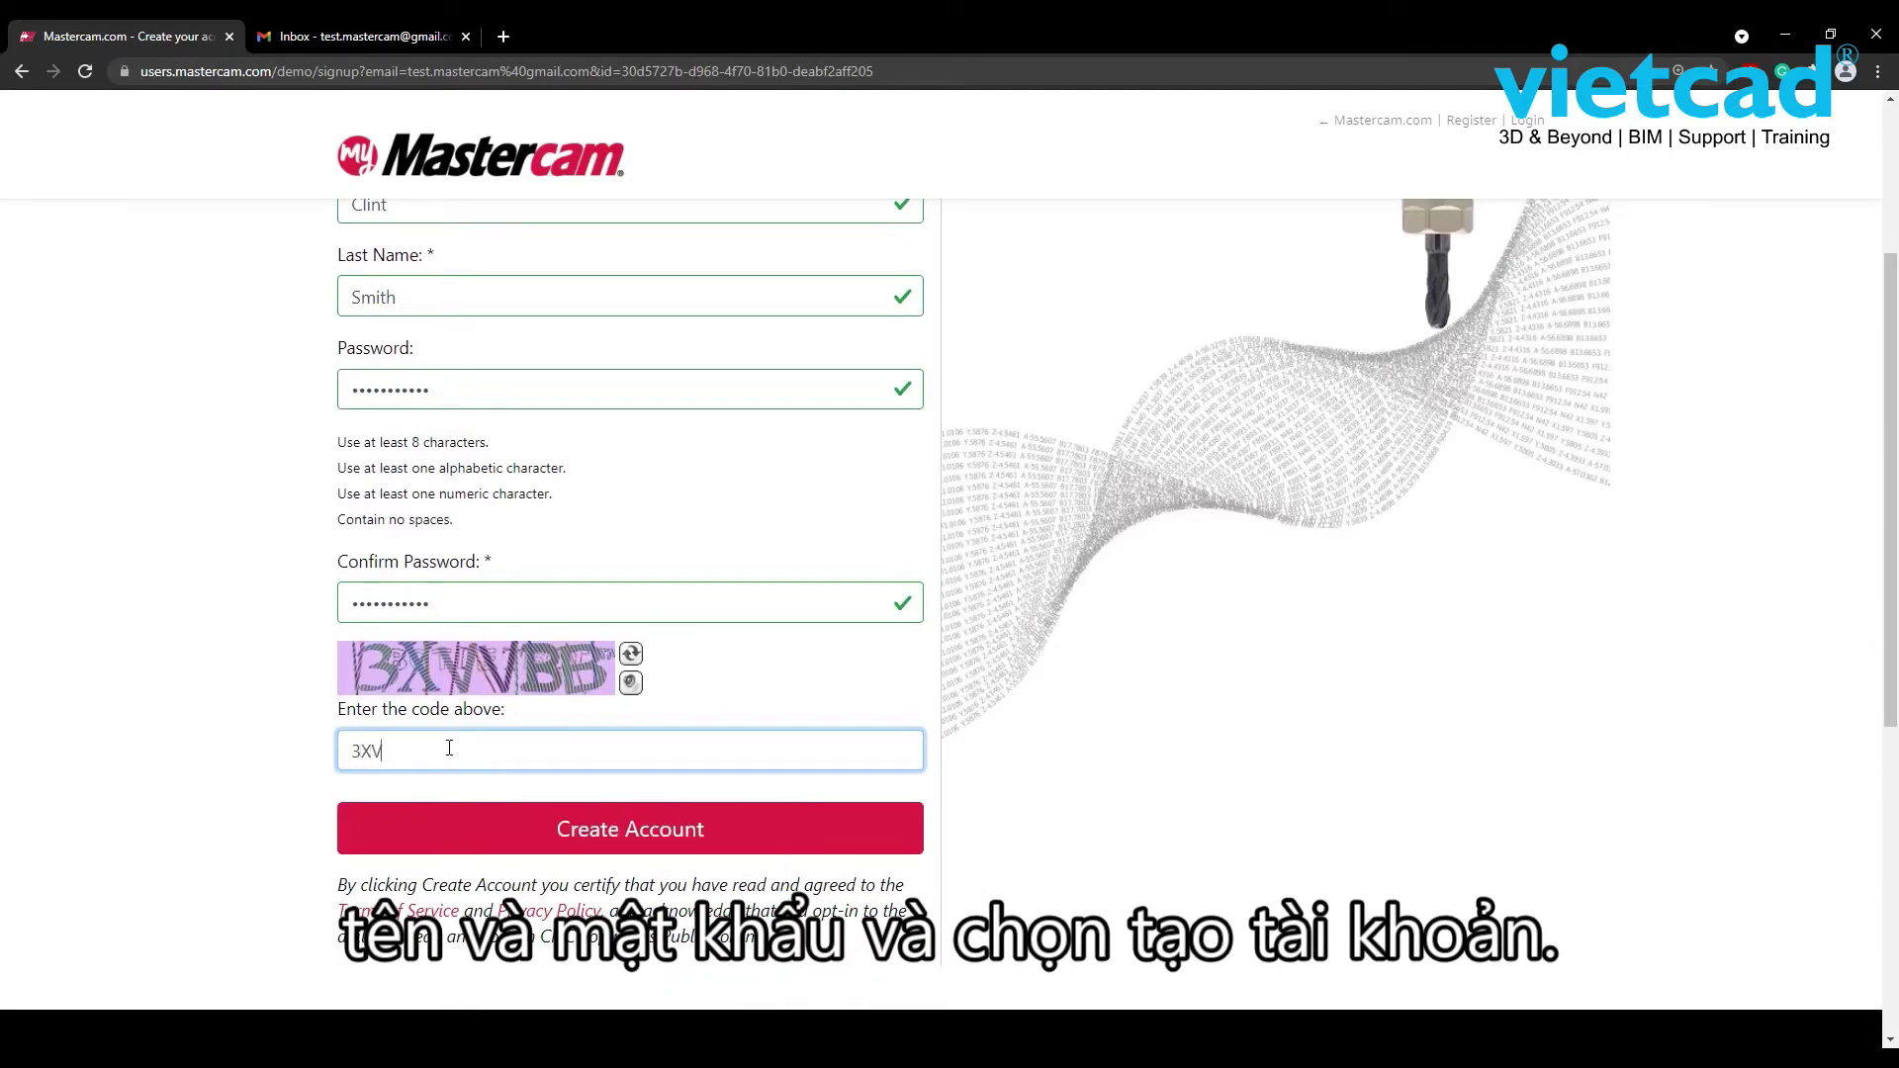
pyautogui.write('BB')
pyautogui.click(435, 823)
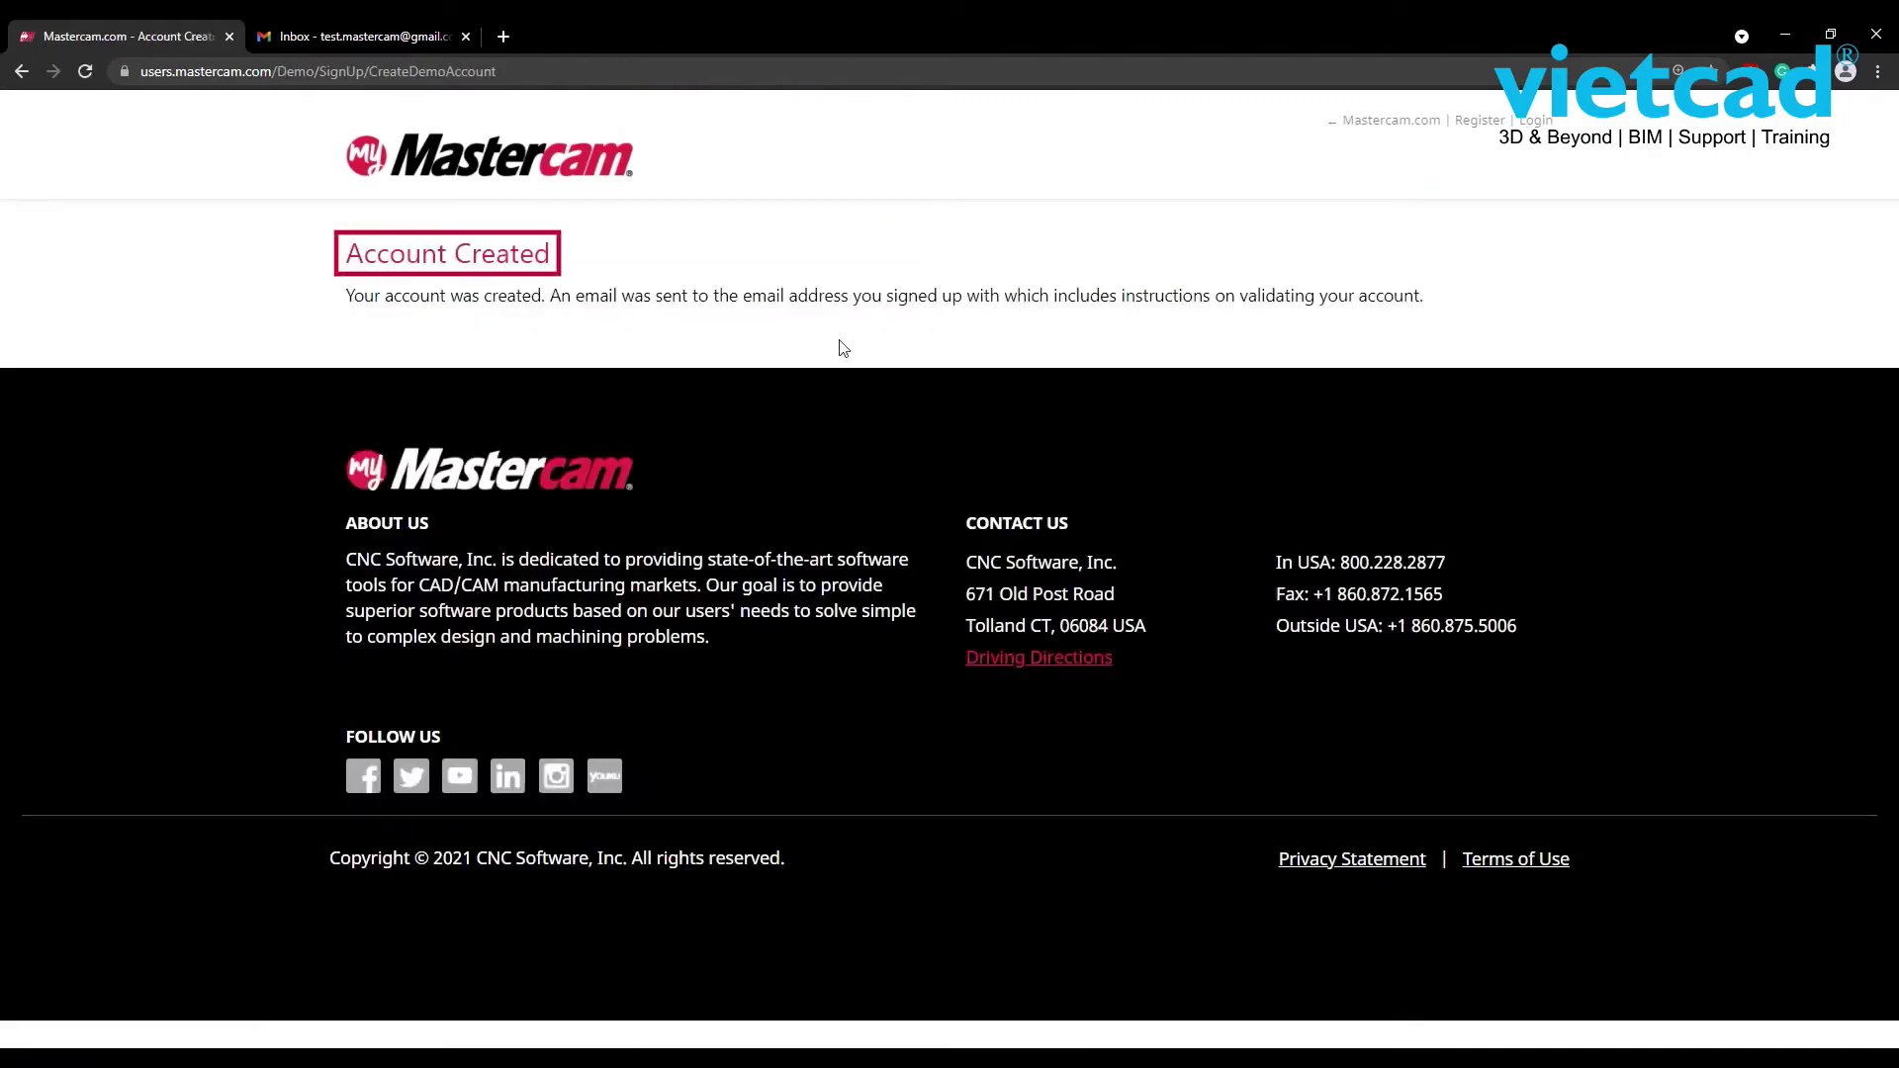
# - Open the Mastercam.com Validation Code email in Gmail and note the account username
pyautogui.click(394, 40)
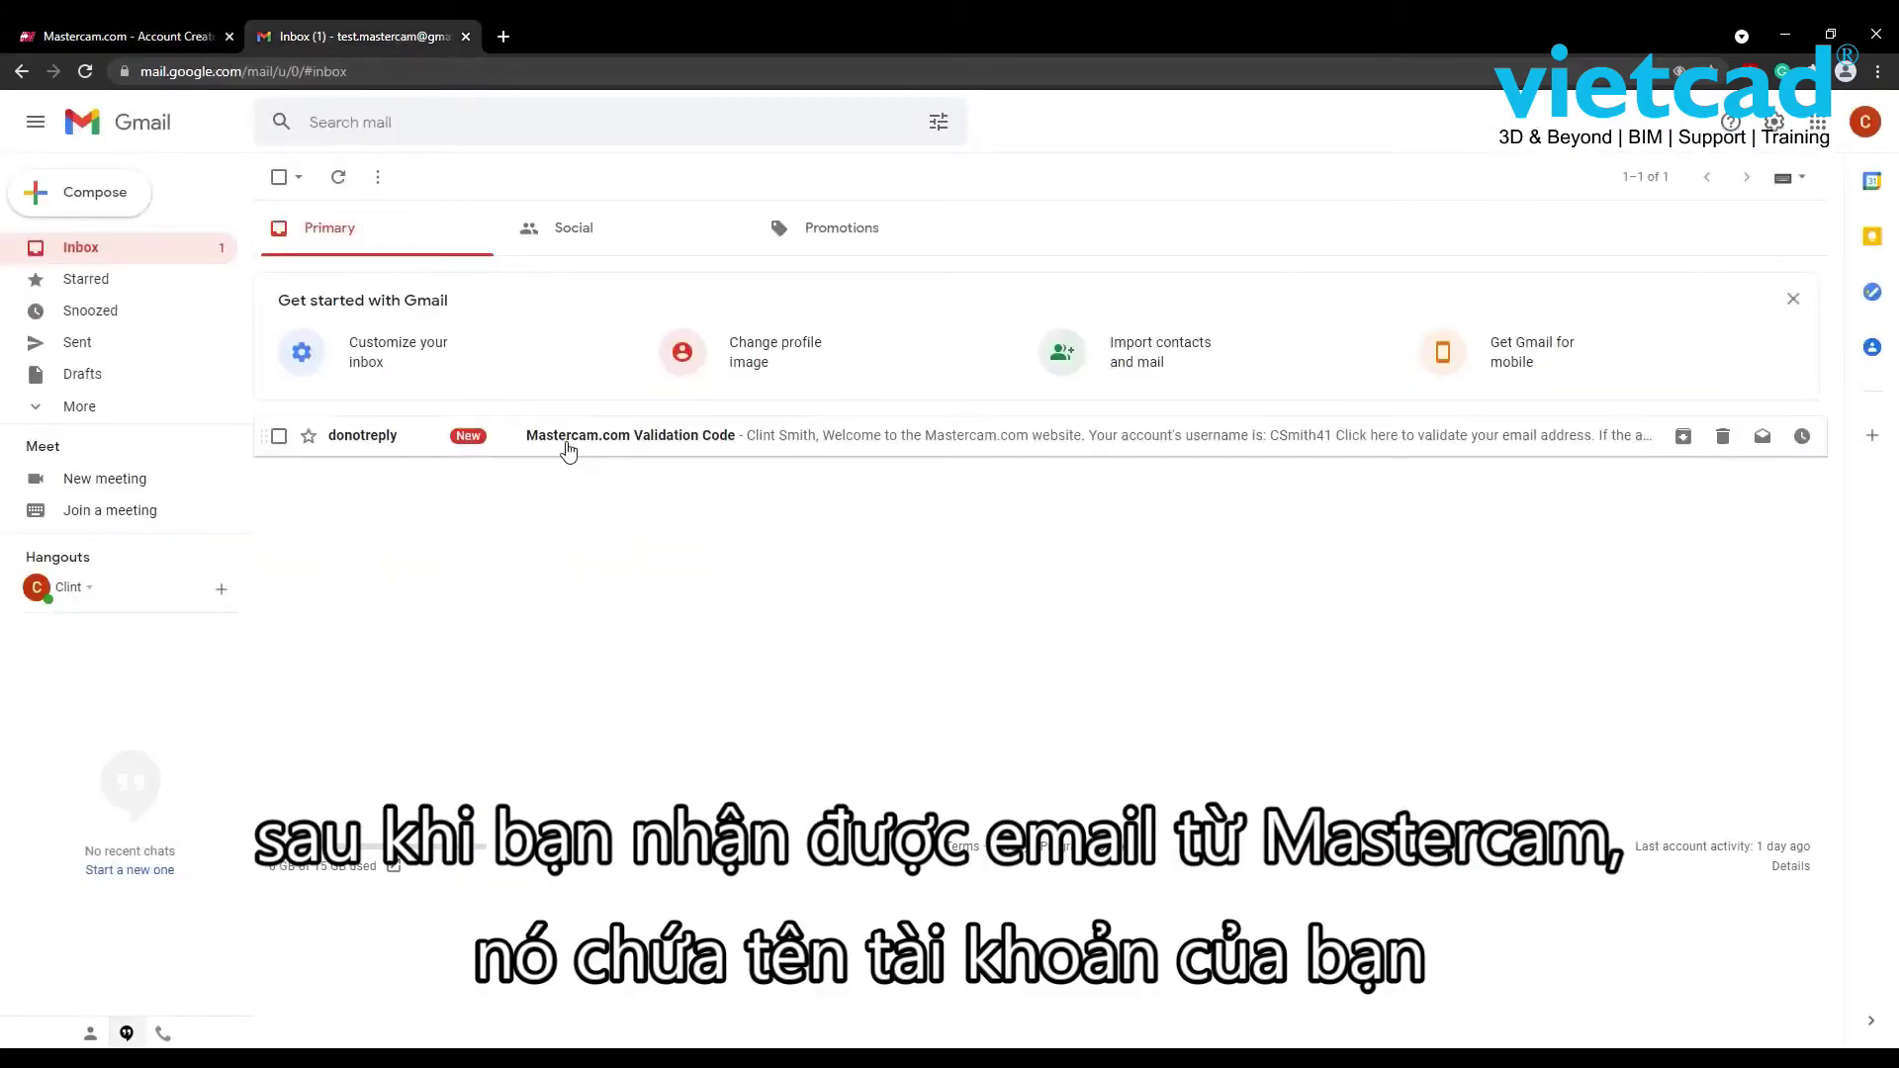
pyautogui.click(568, 445)
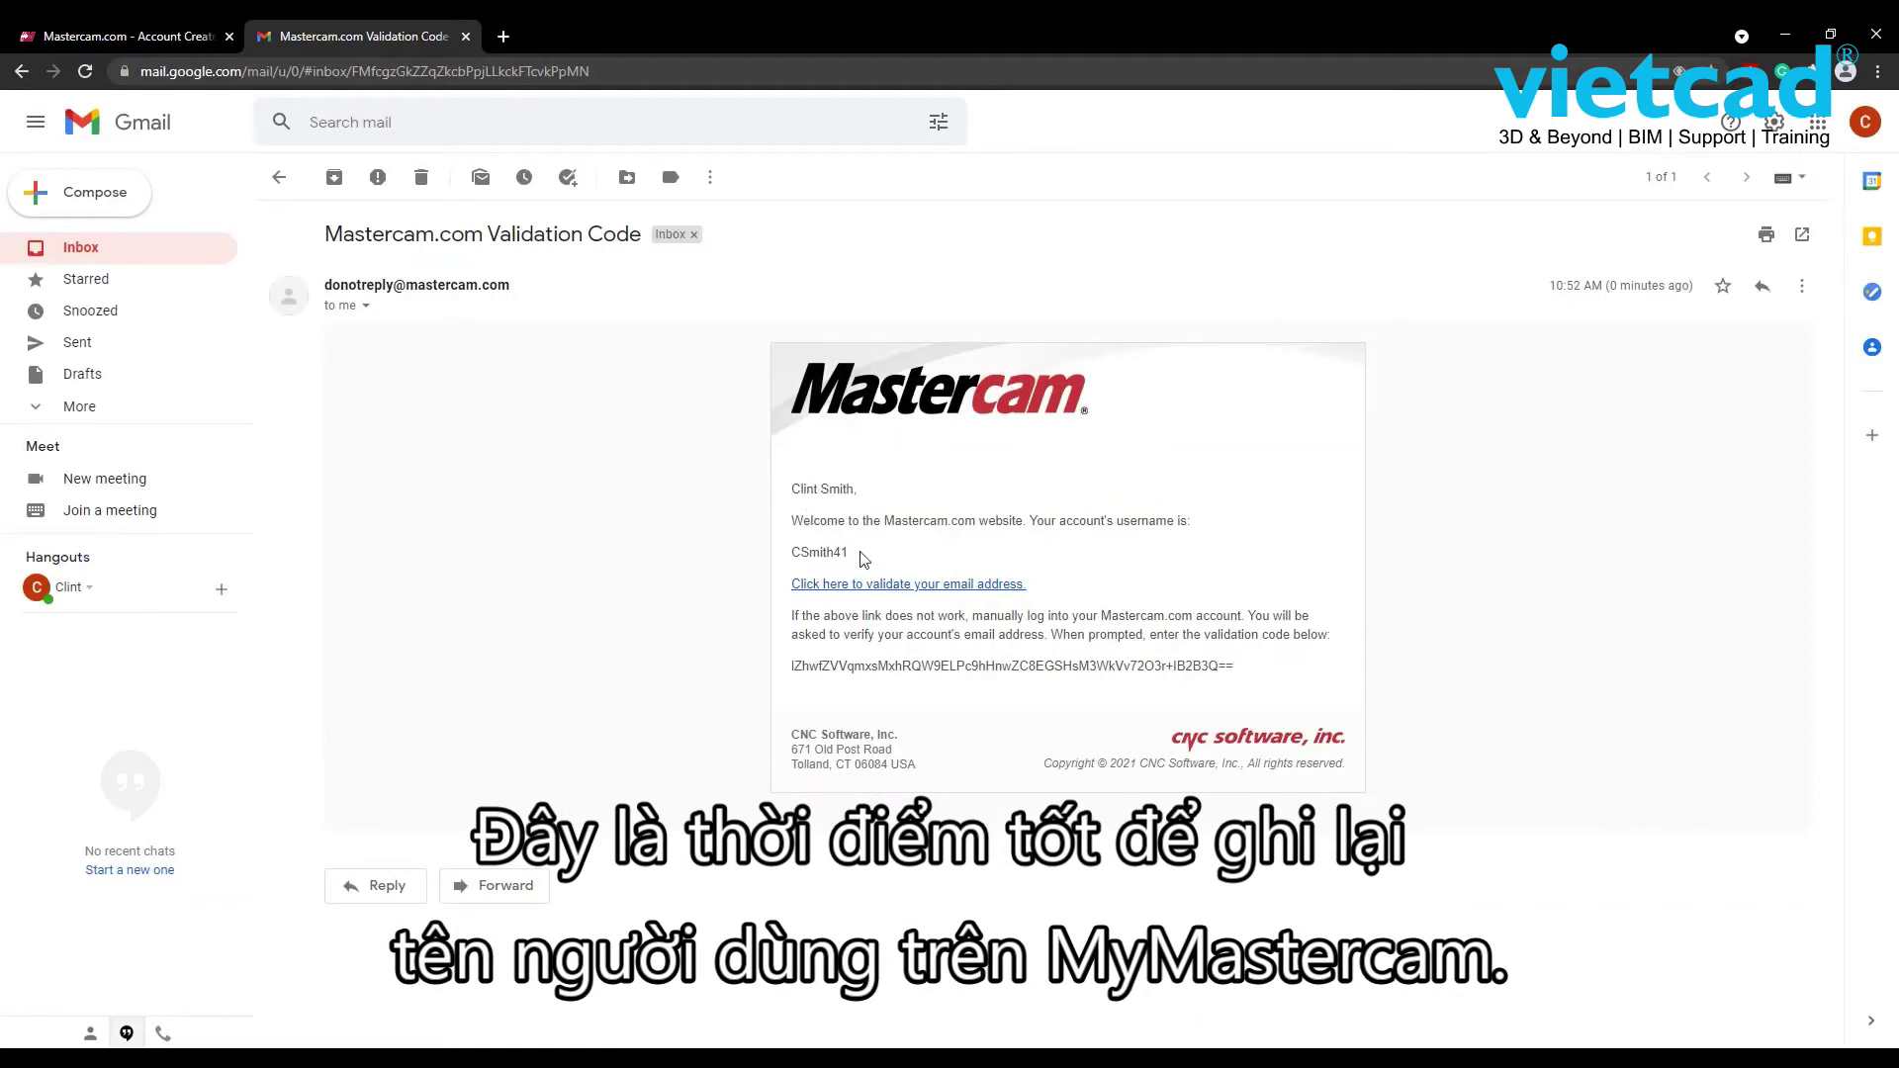
pyautogui.moveTo(846, 553); pyautogui.dragTo(795, 558)
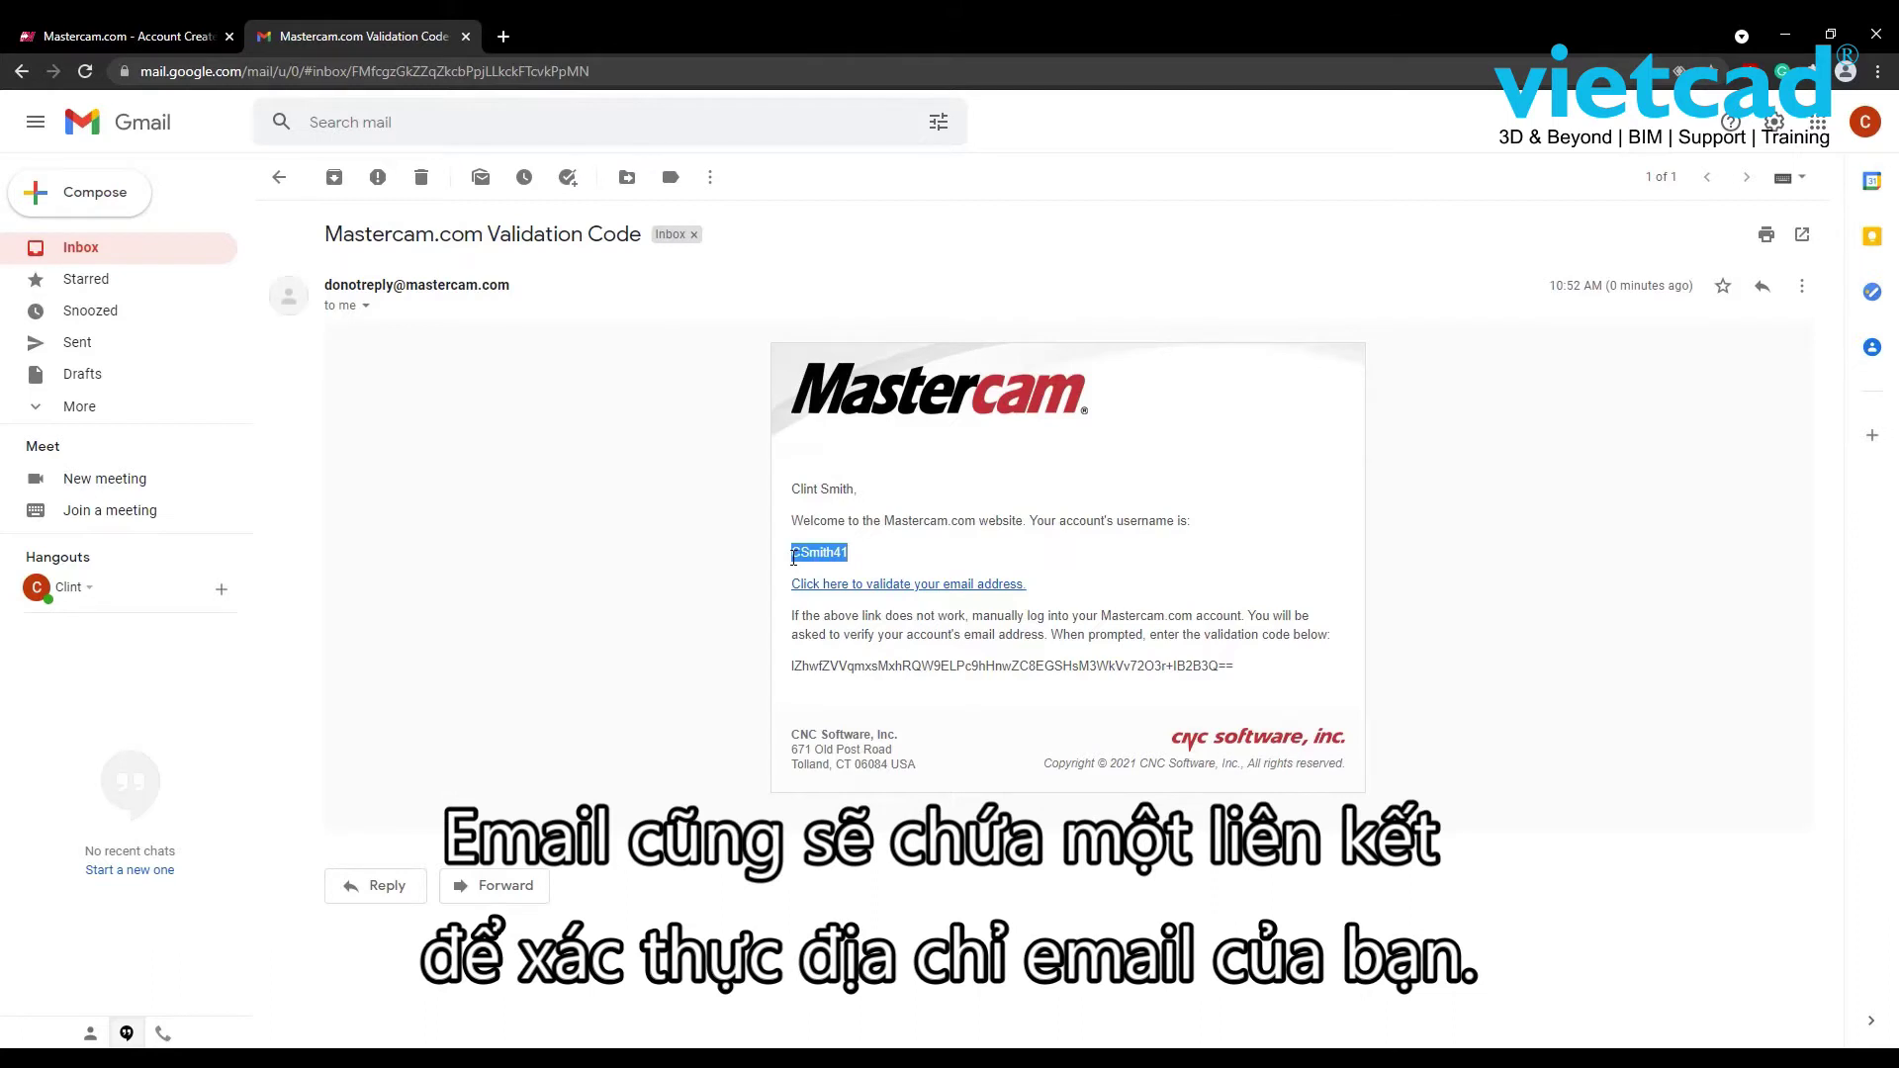
pyautogui.click(792, 565)
# - Validate the email via its link, then log in with the account username and password
pyautogui.click(844, 586)
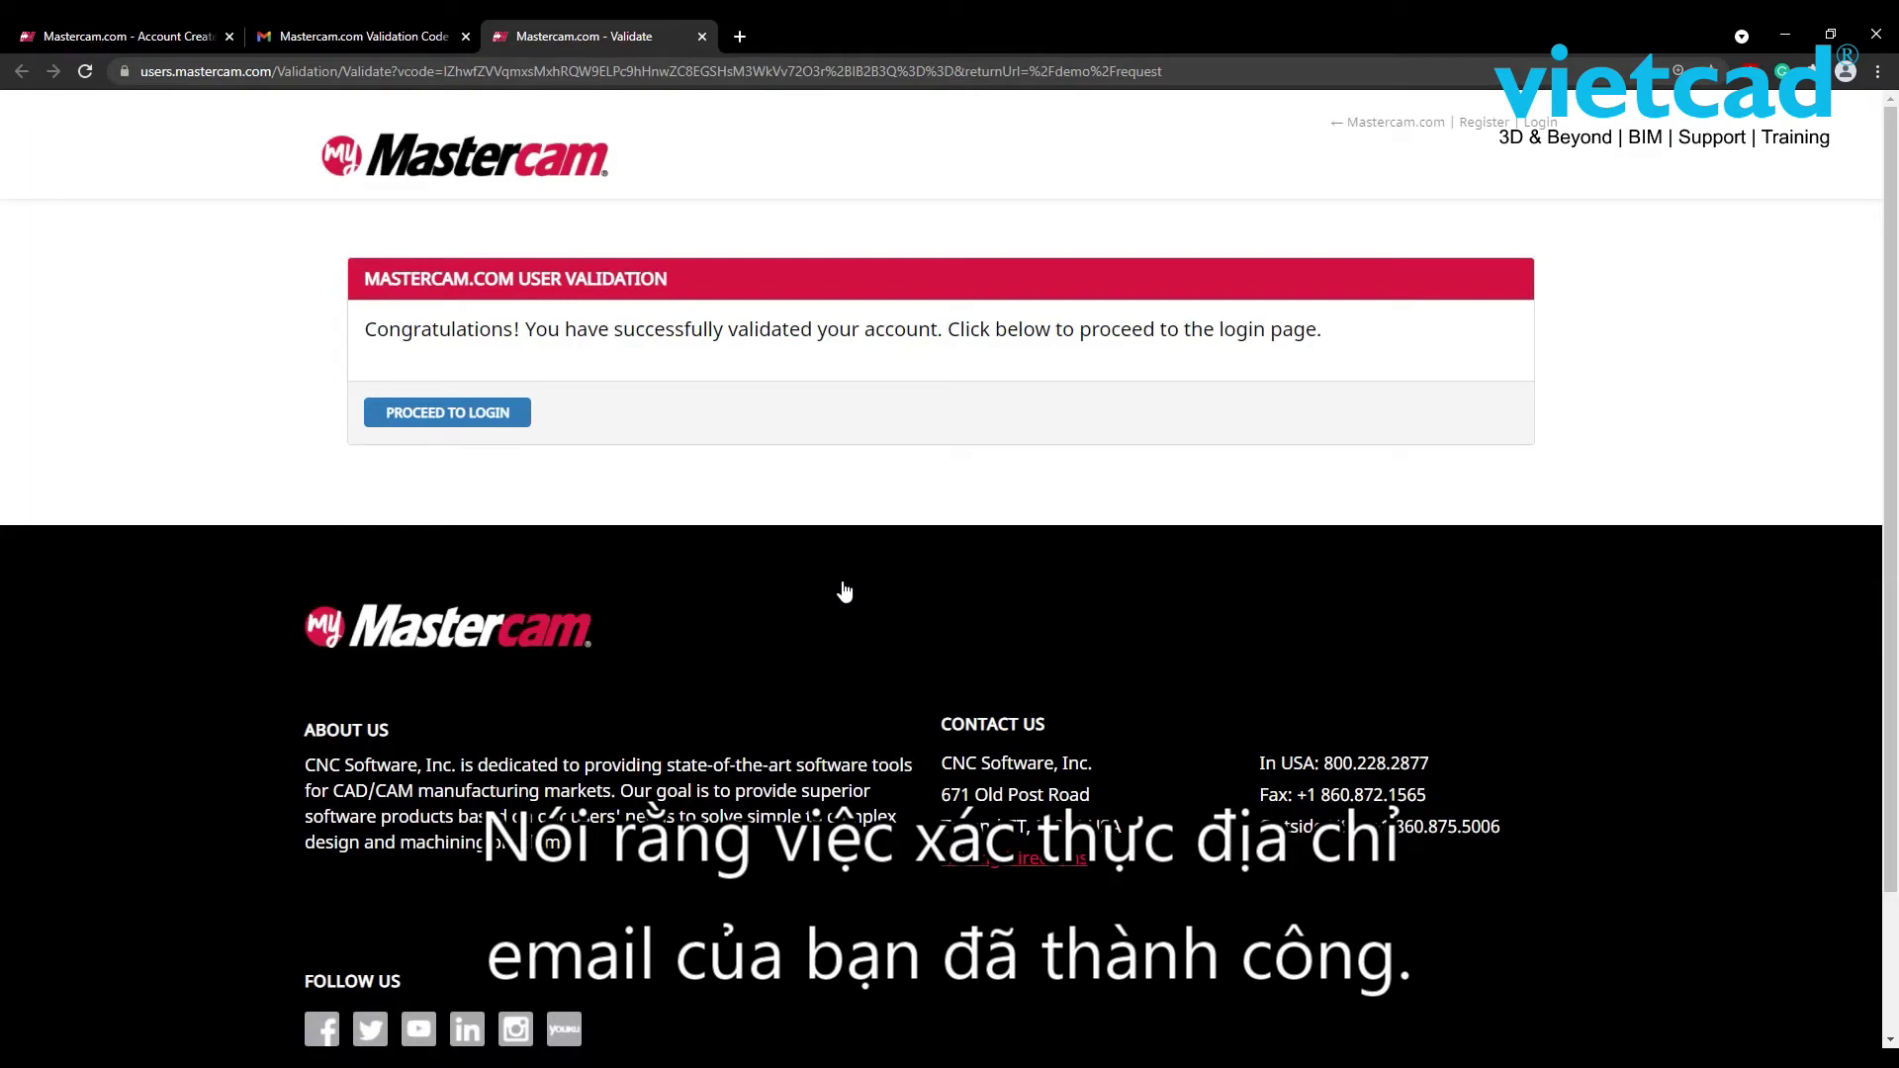
pyautogui.click(485, 415)
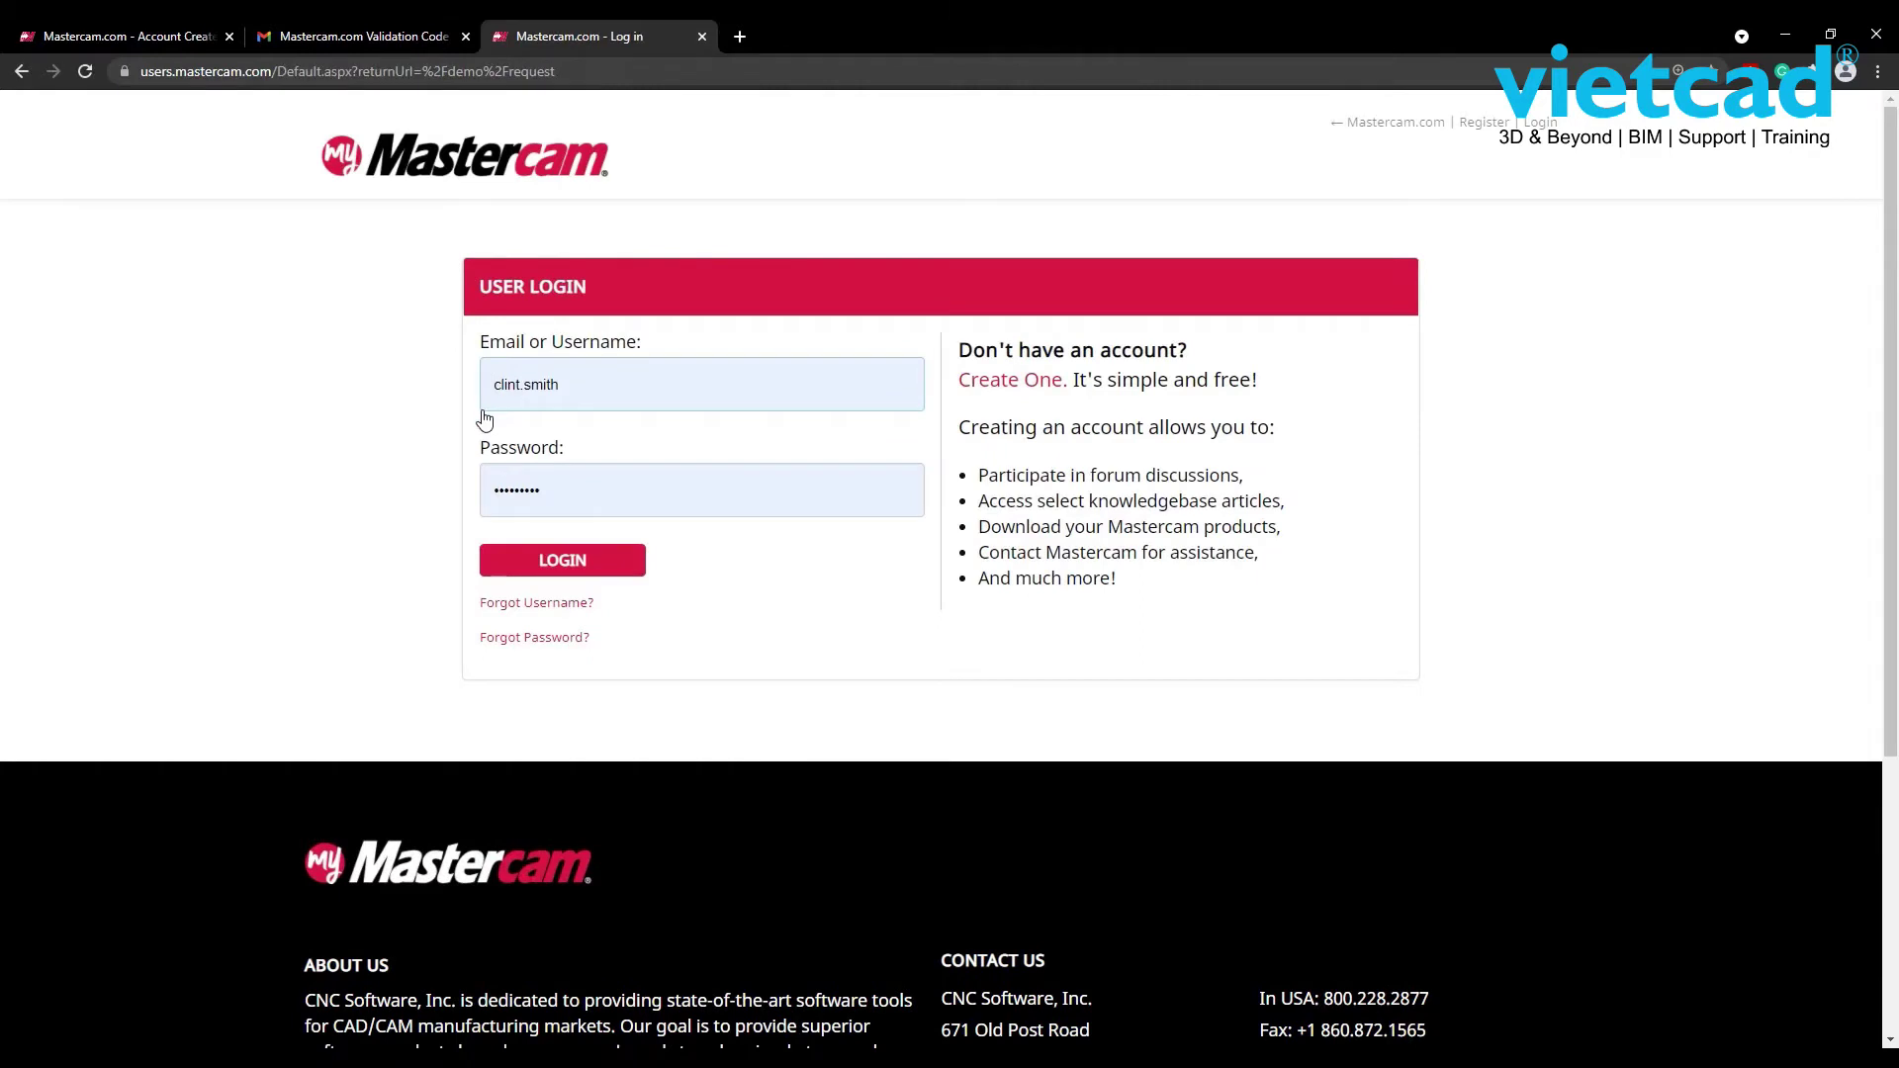
pyautogui.moveTo(574, 392); pyautogui.dragTo(466, 395)
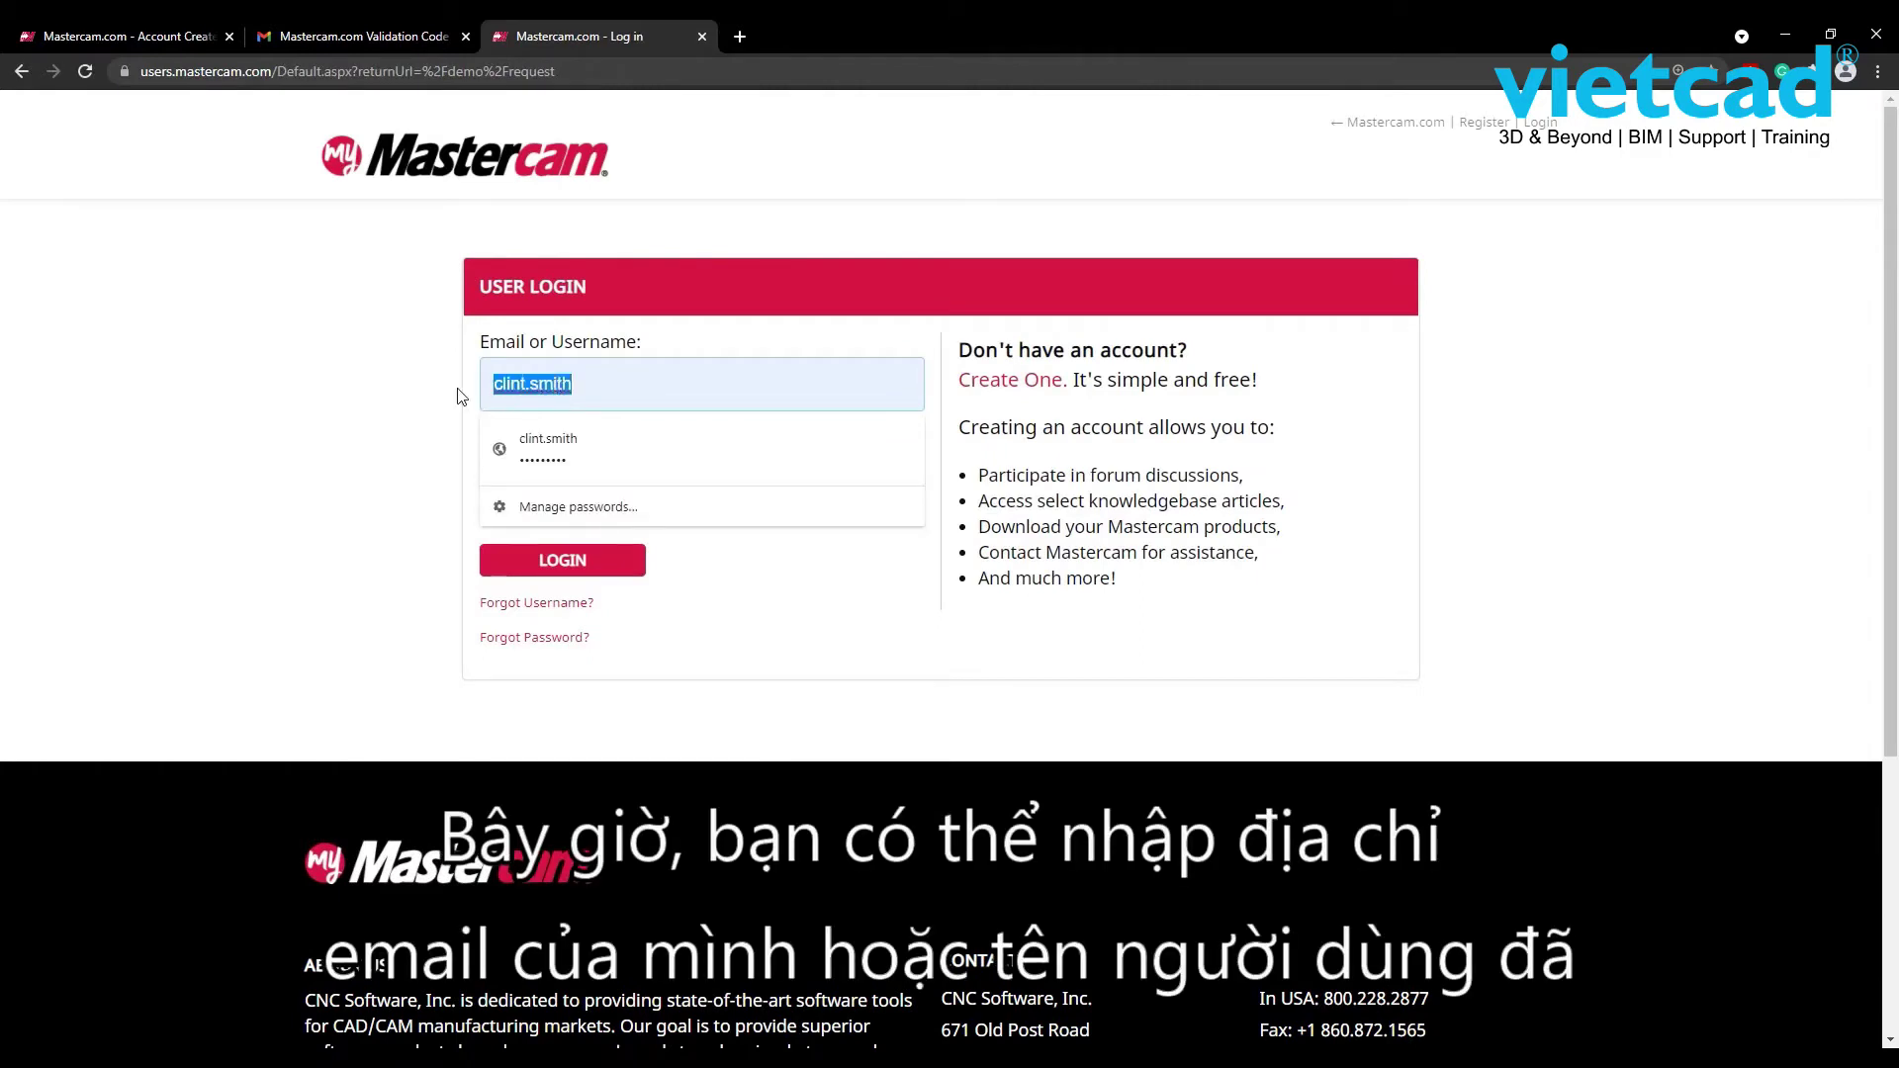
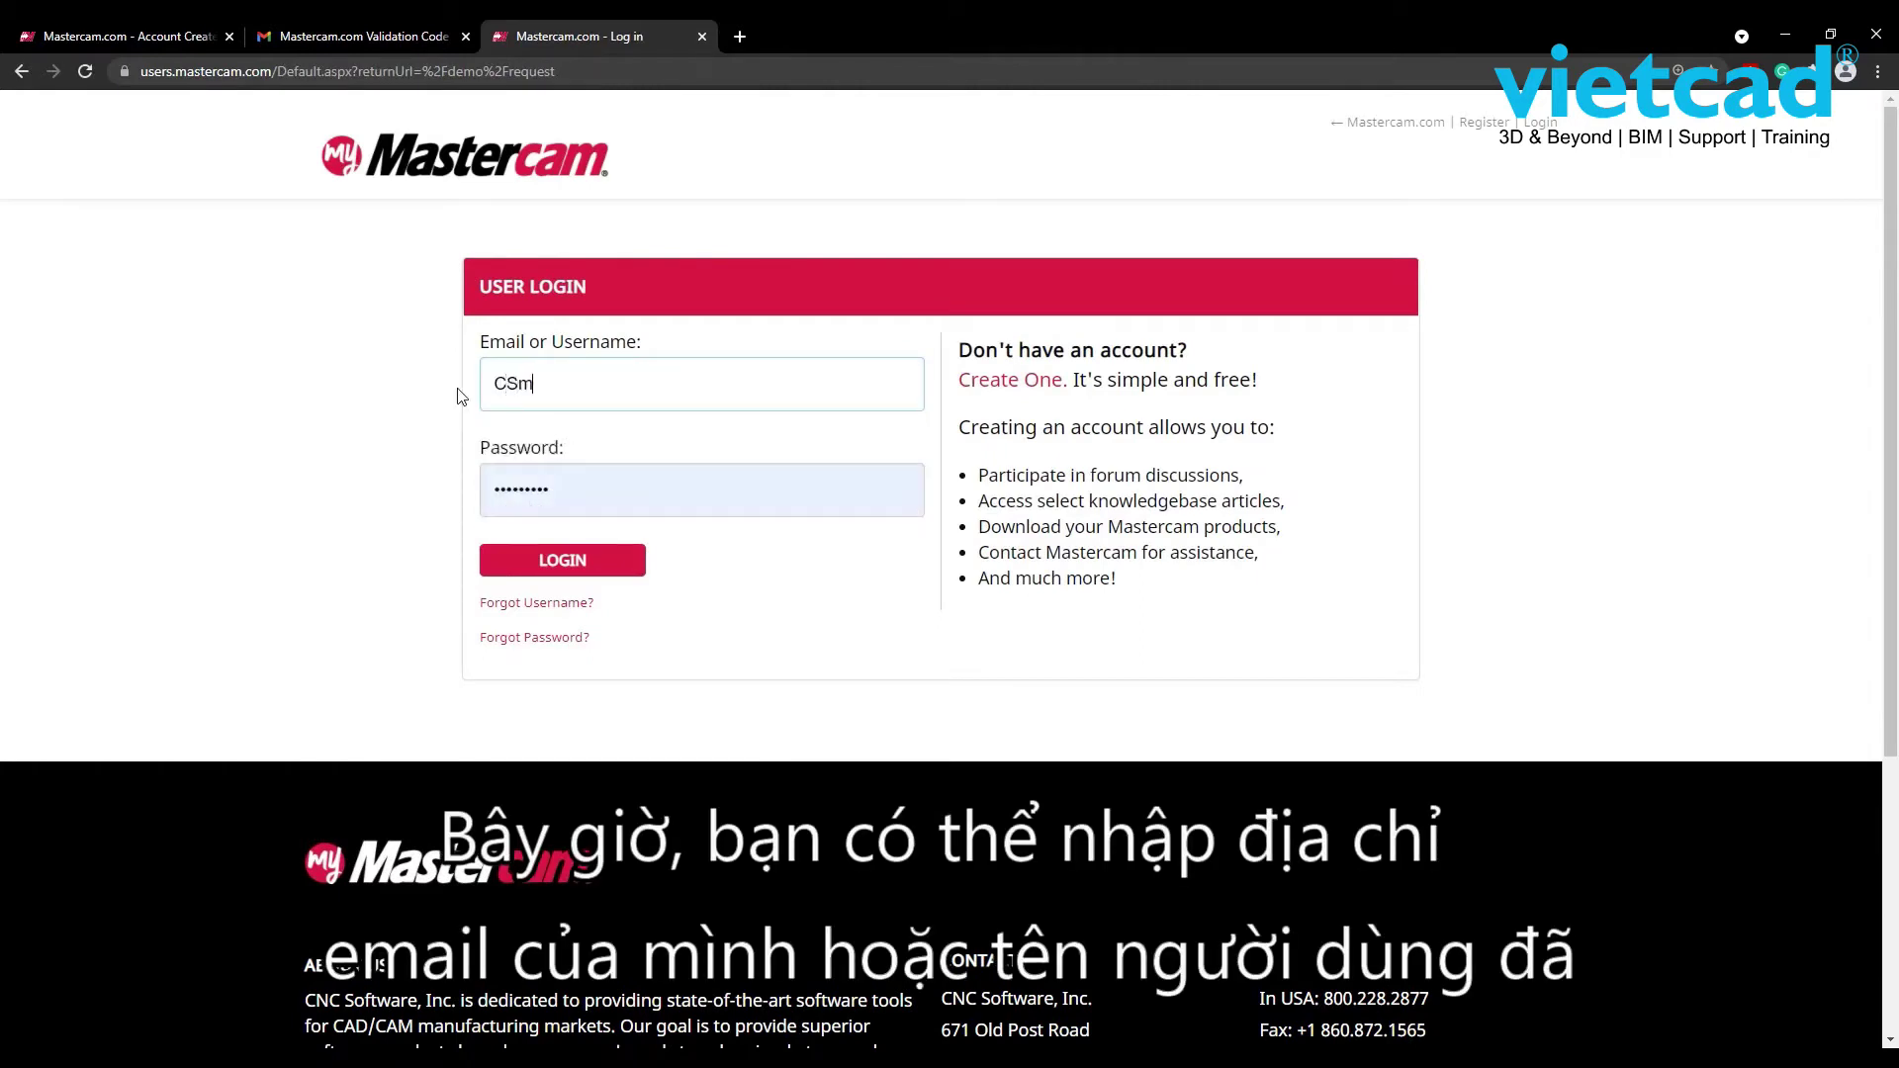
pyautogui.press('Tab')
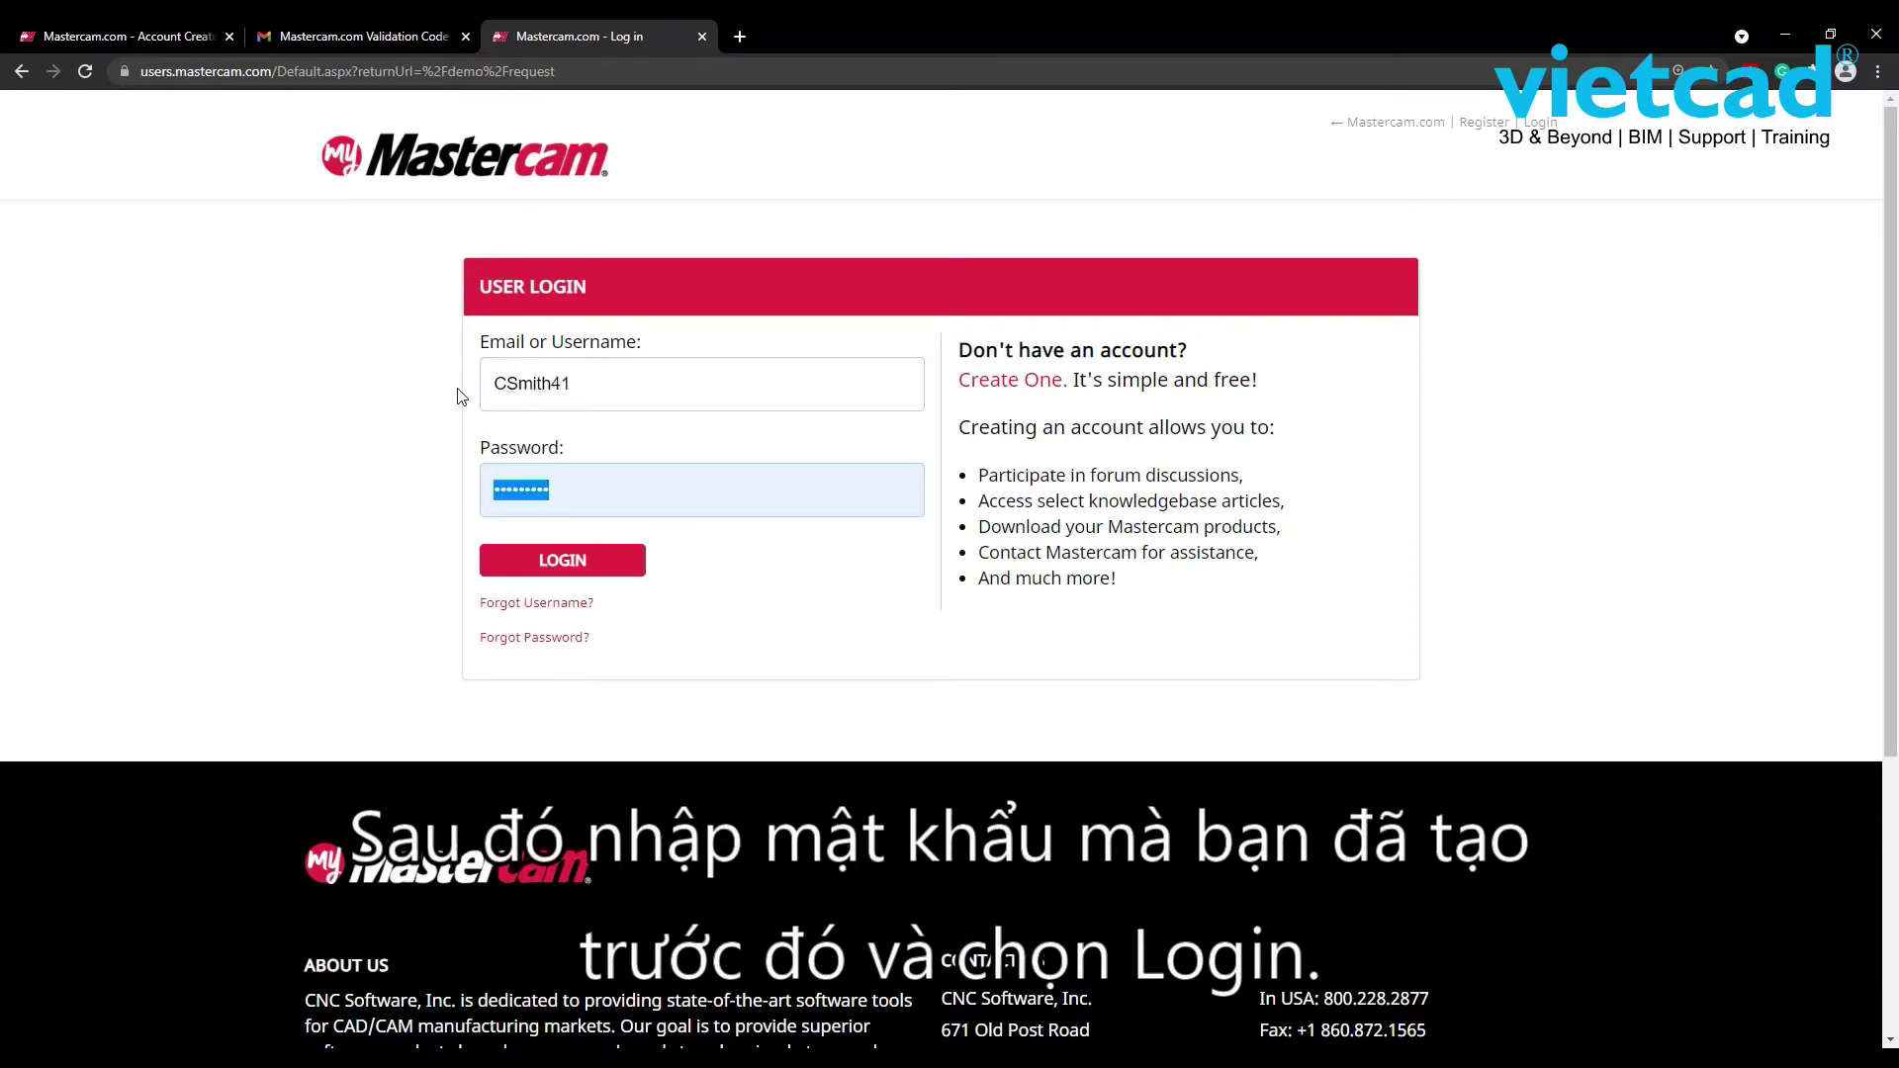
pyautogui.write('•••••••••••')
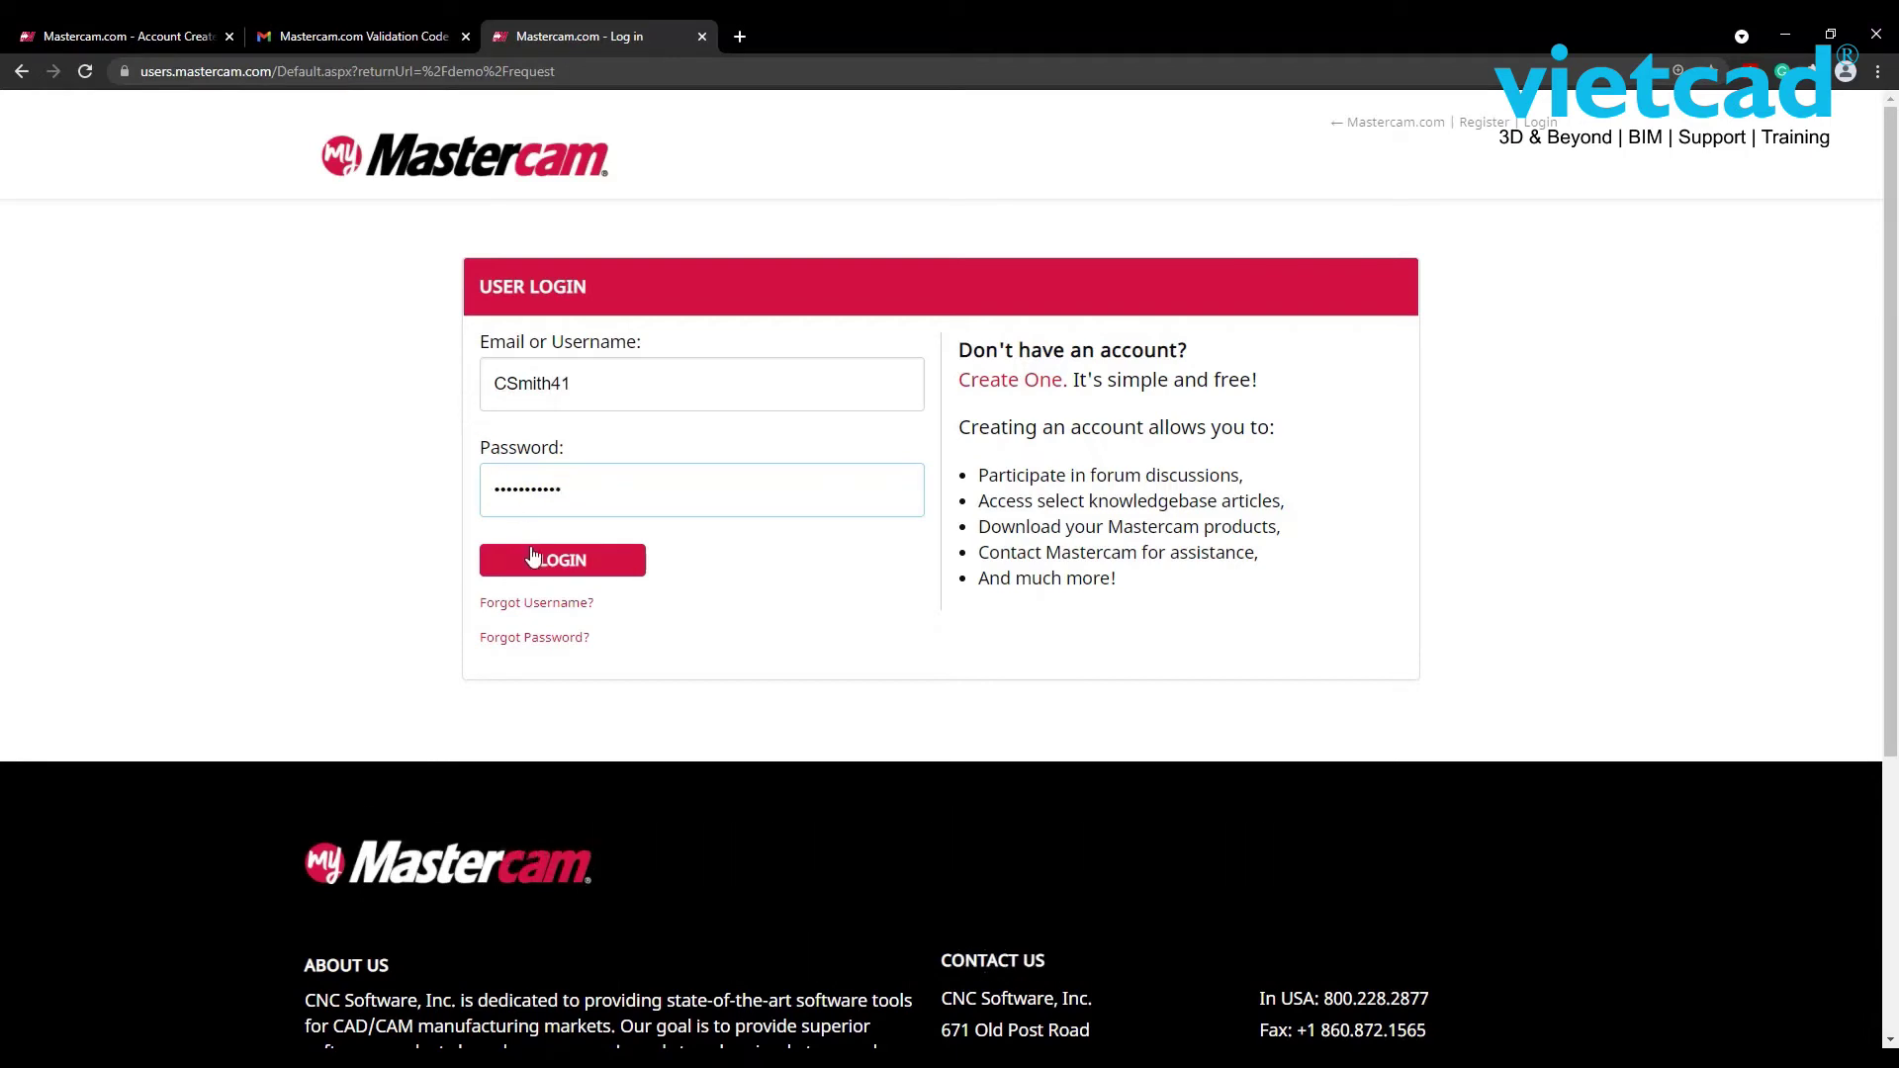
pyautogui.click(534, 563)
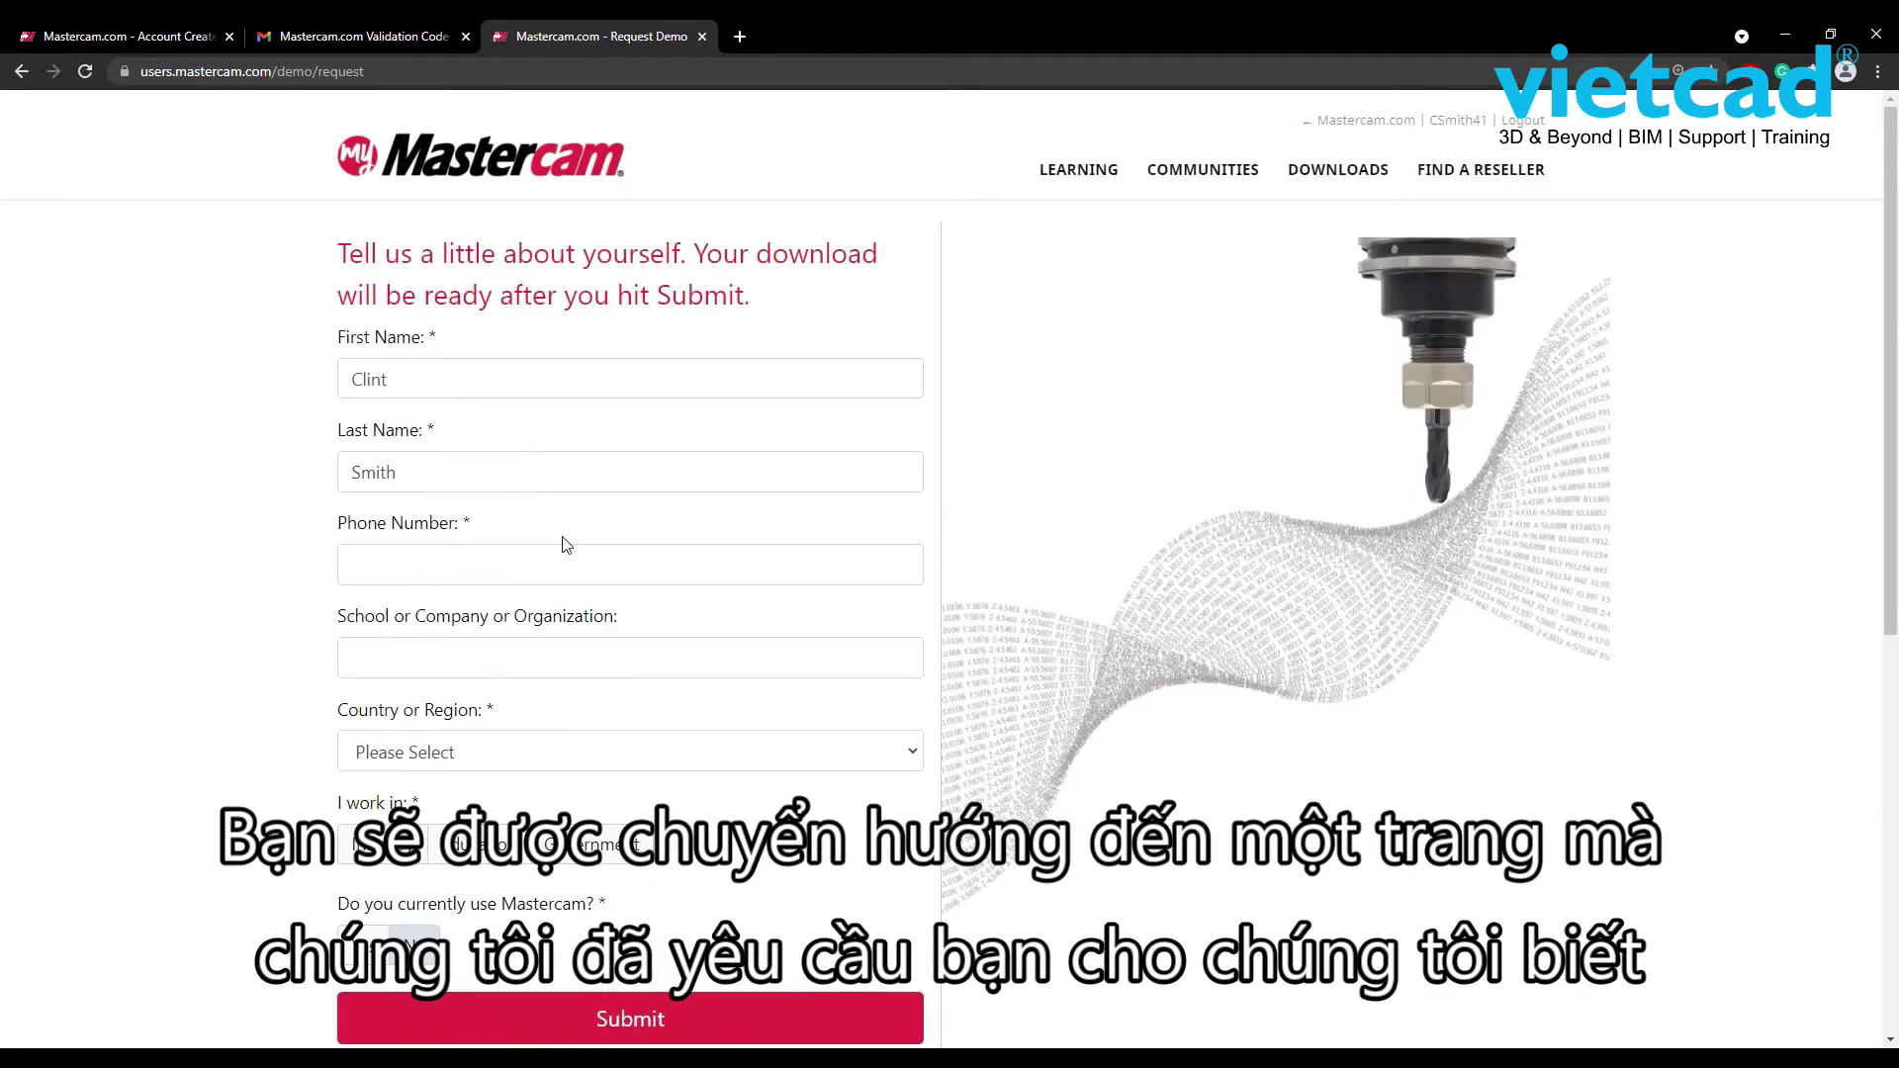
# - Enter the contact phone number and 'Mastercam' as the school or company
pyautogui.click(548, 561)
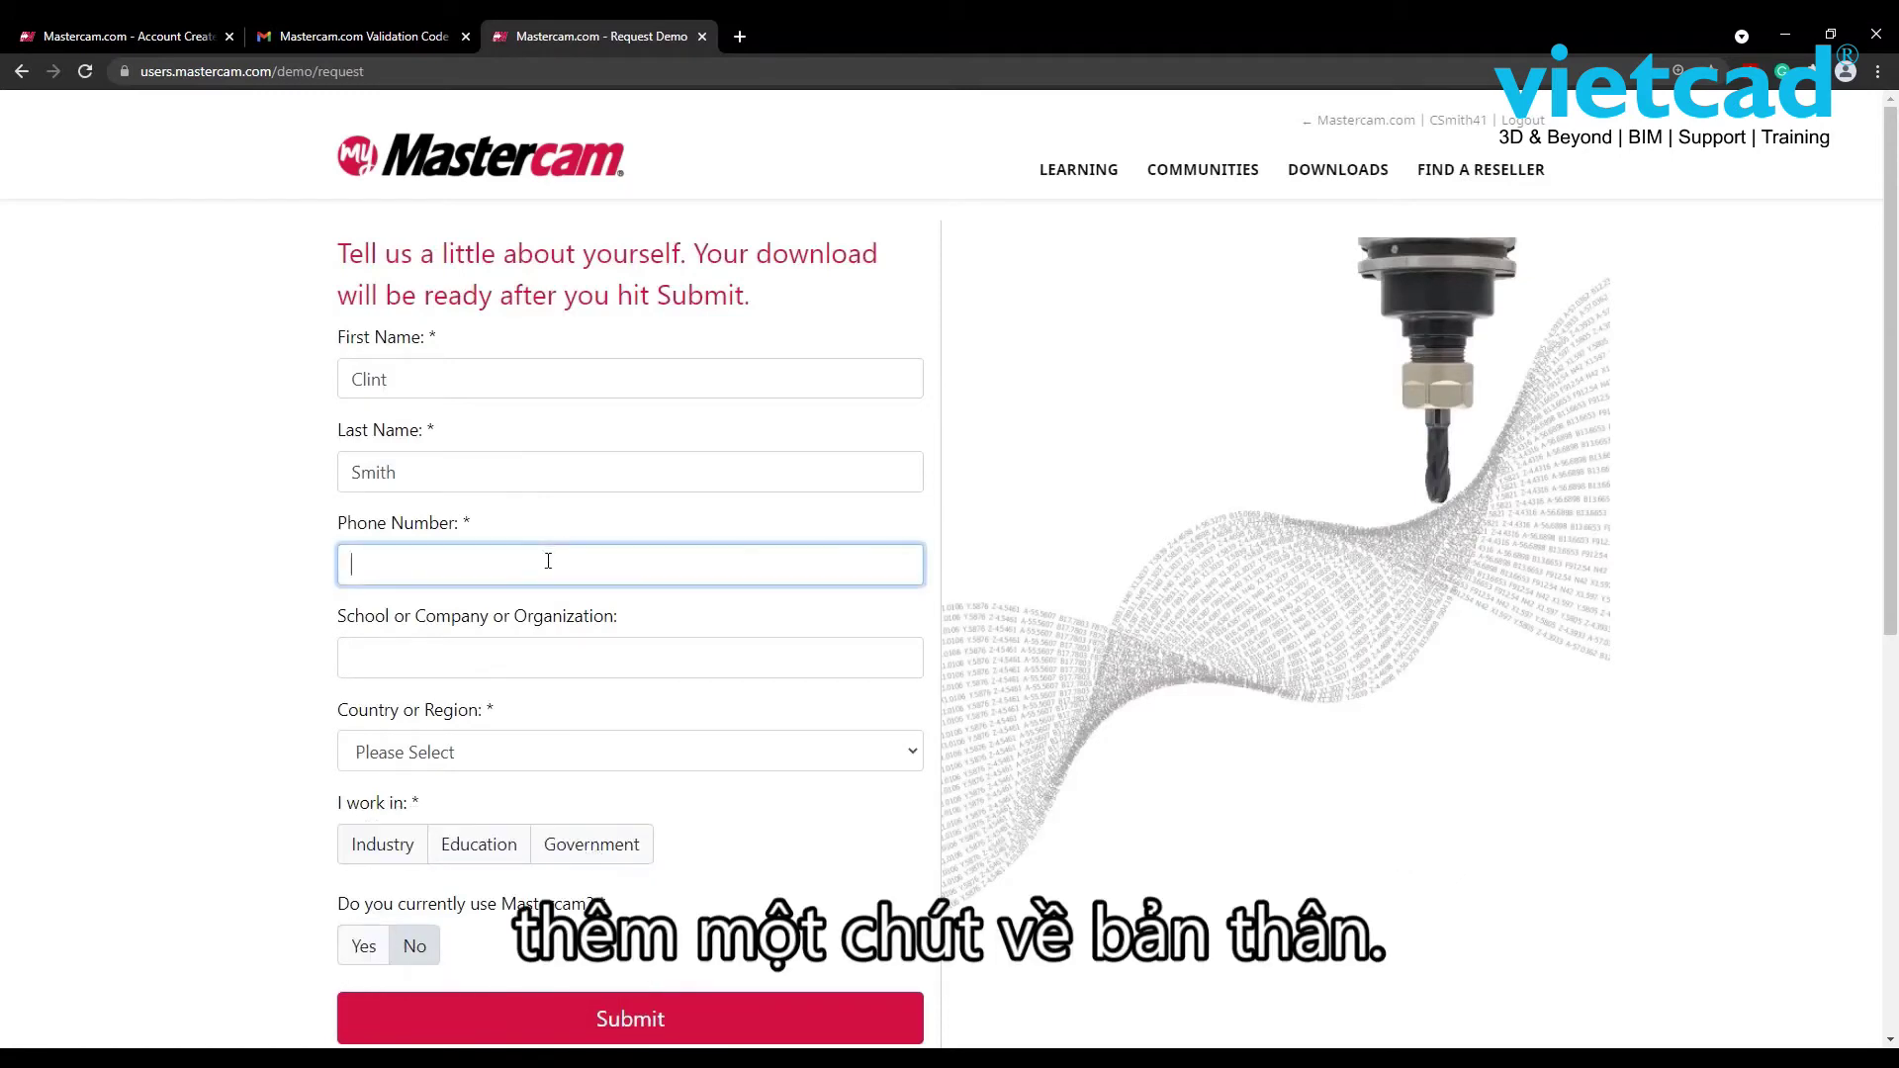
pyautogui.write('555-555-555')
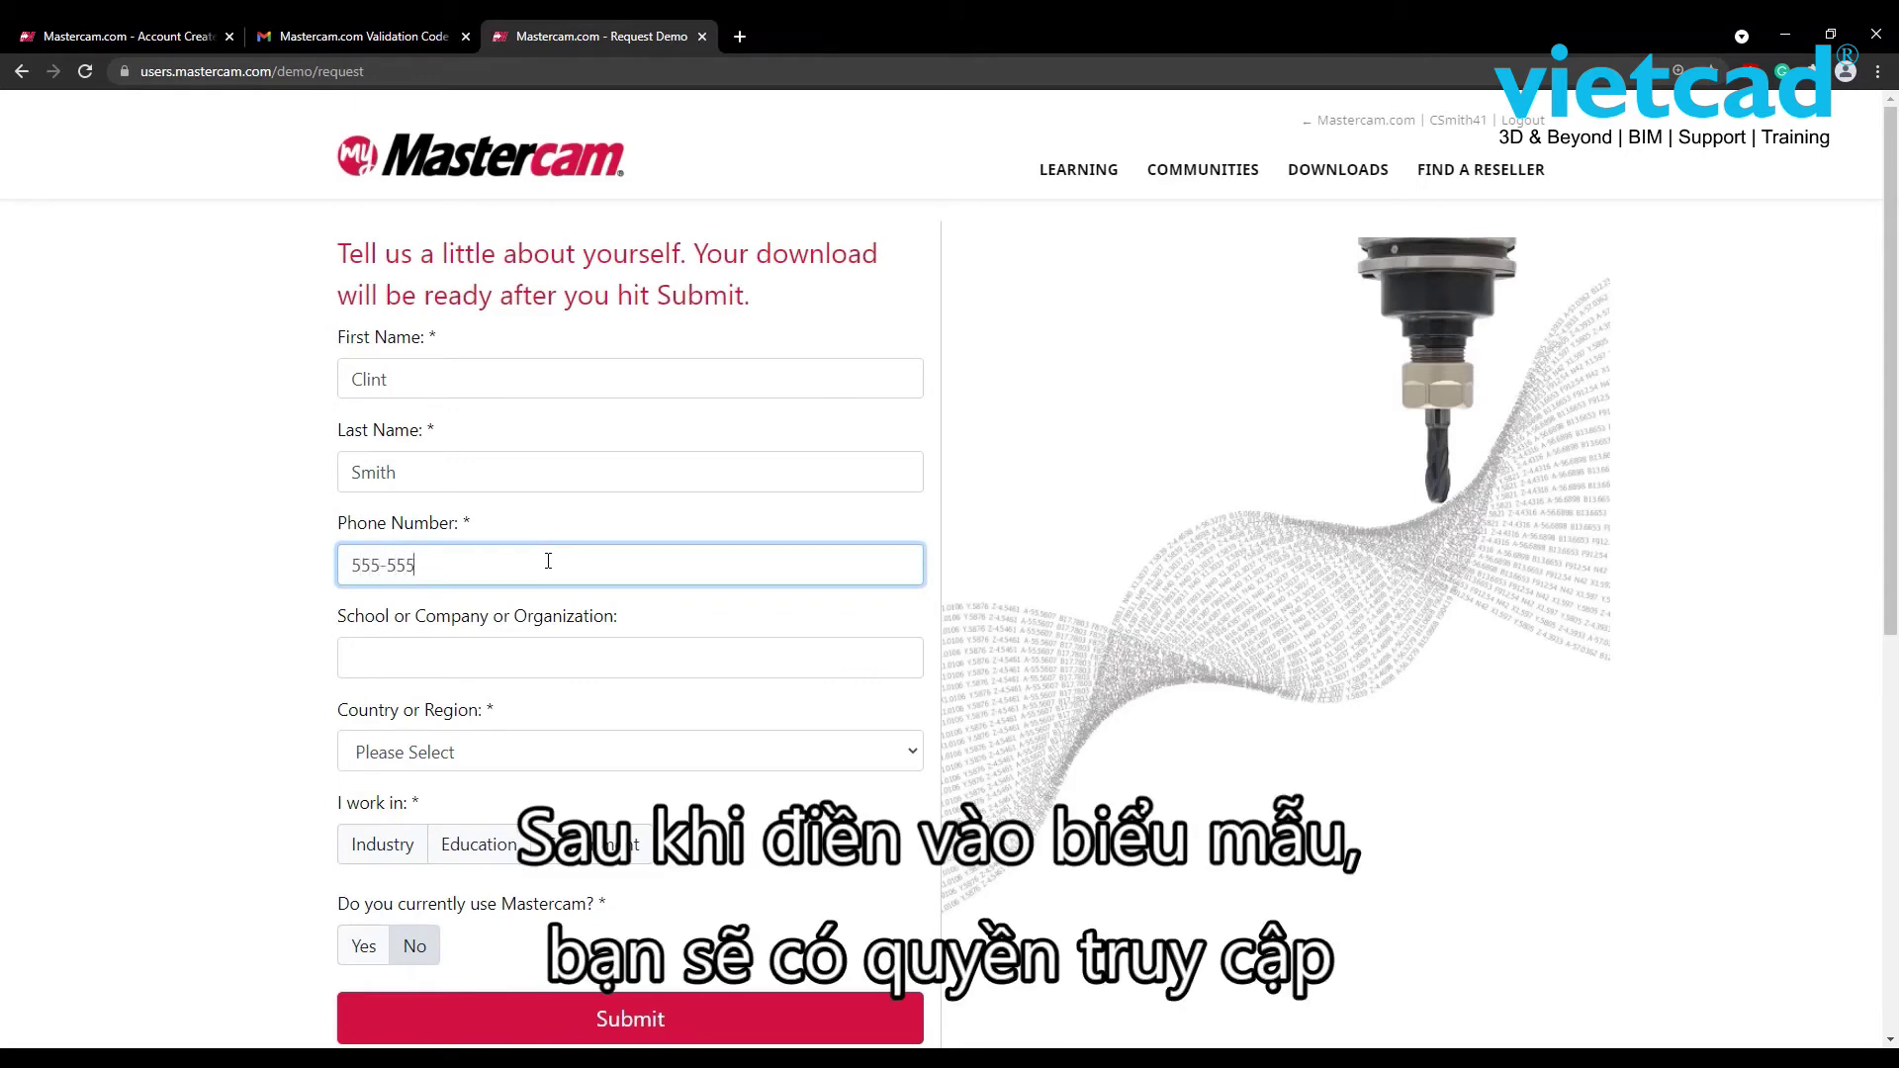
pyautogui.write('5')
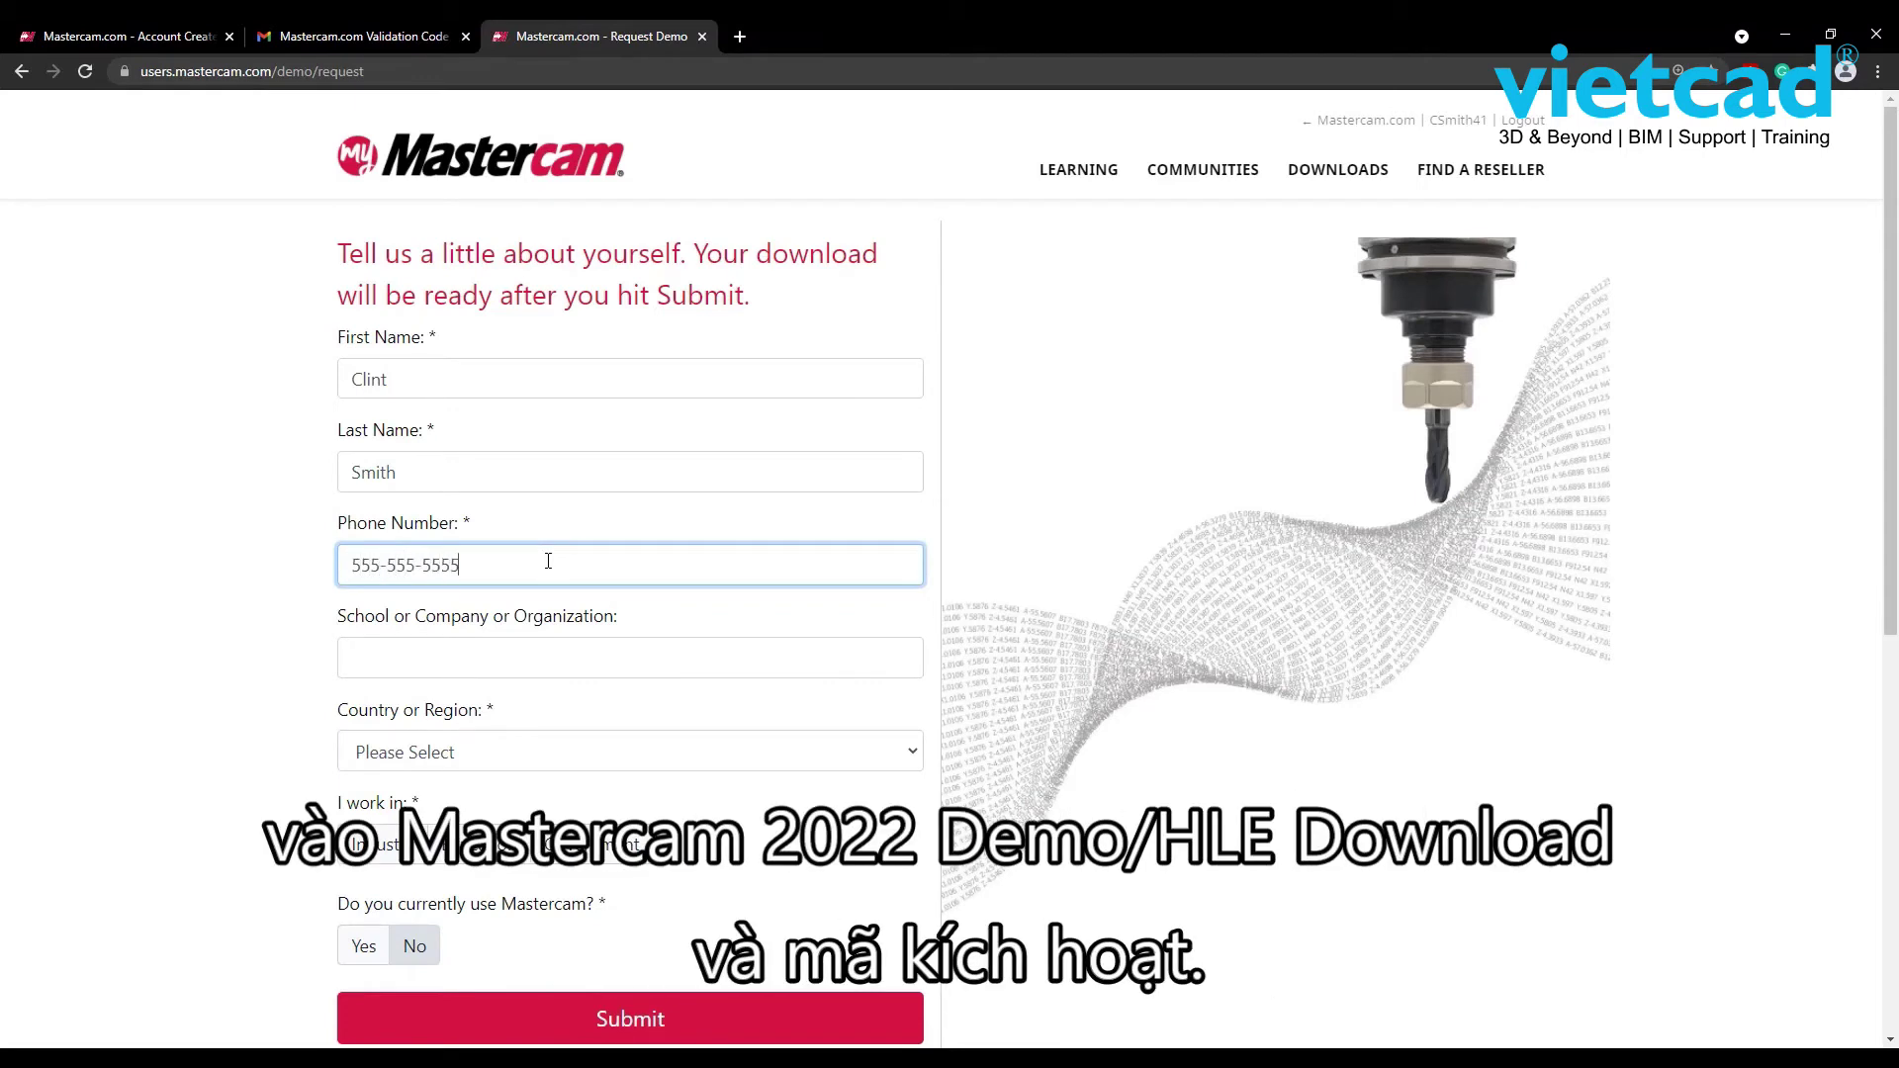
pyautogui.click(556, 659)
pyautogui.write('Mastercam')
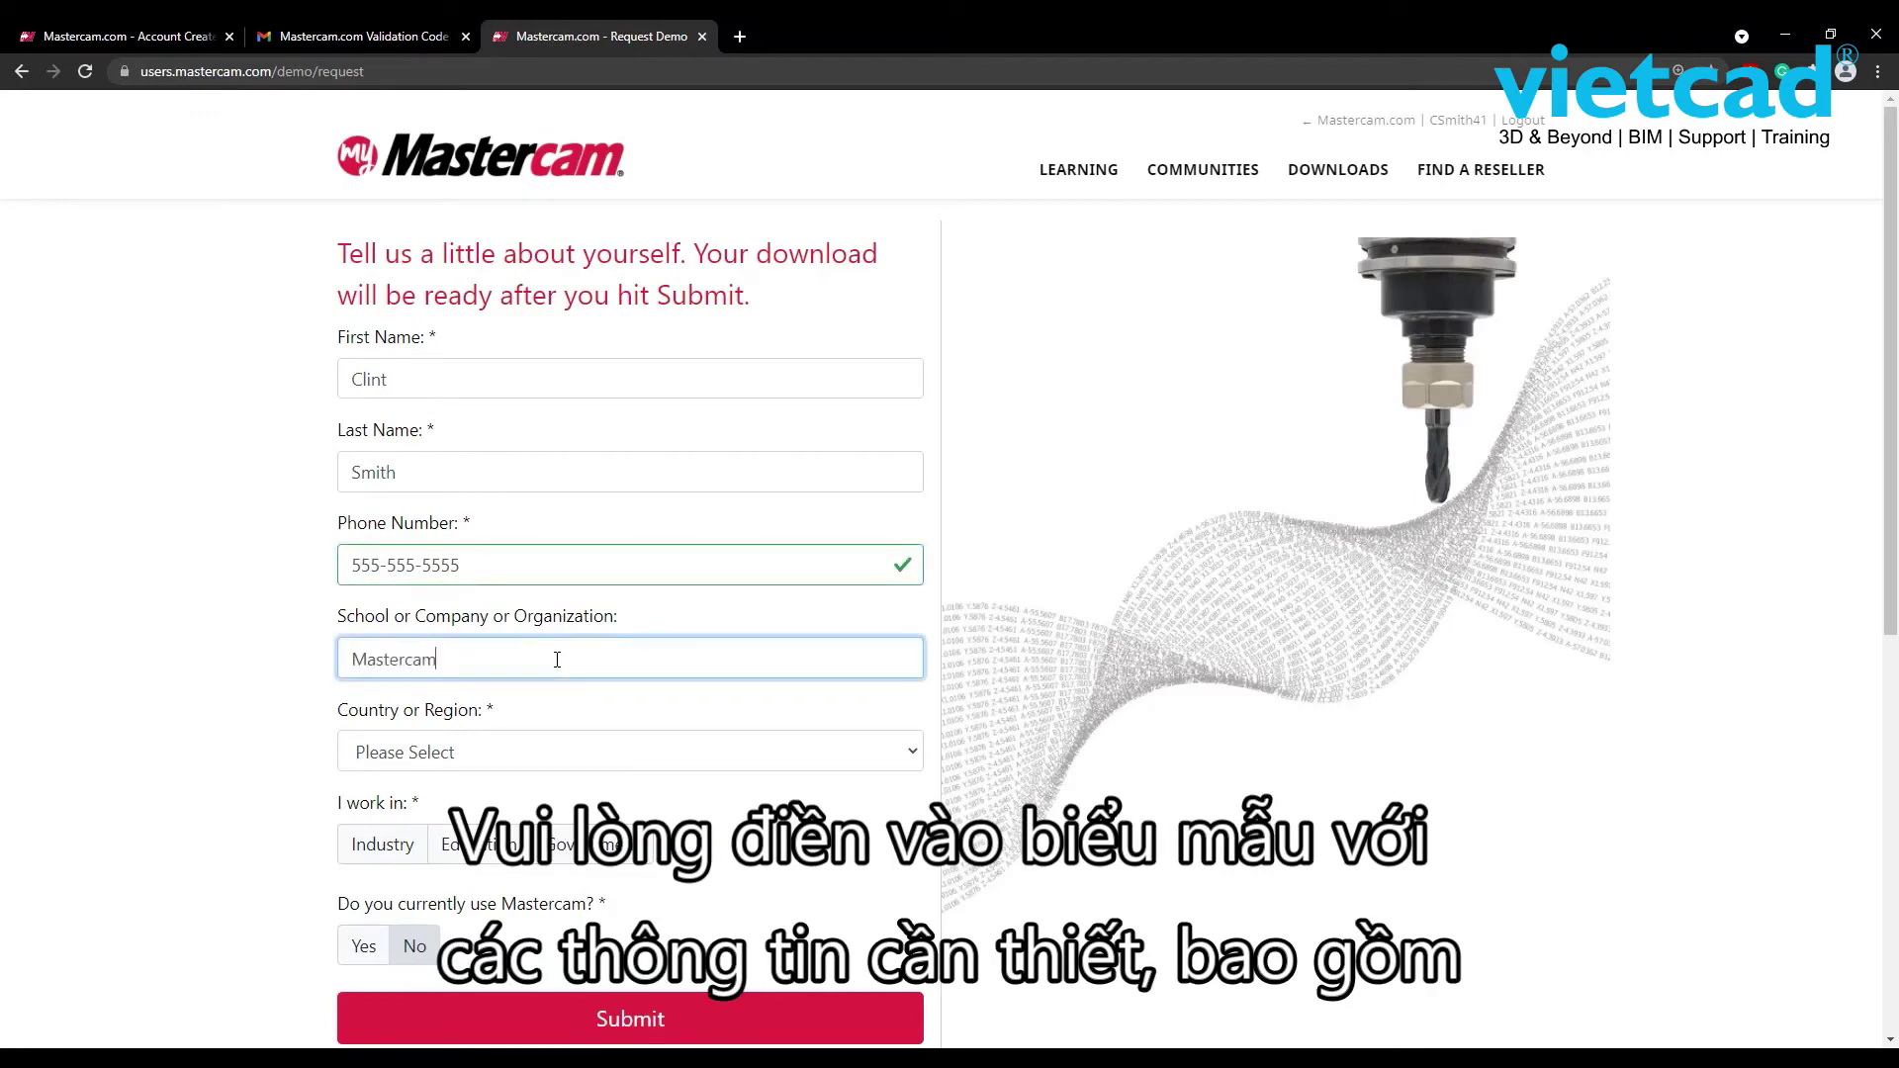
# - Choose USA as the country and Indiana as the state
pyautogui.click(541, 764)
pyautogui.scroll(-7, 572, 586)
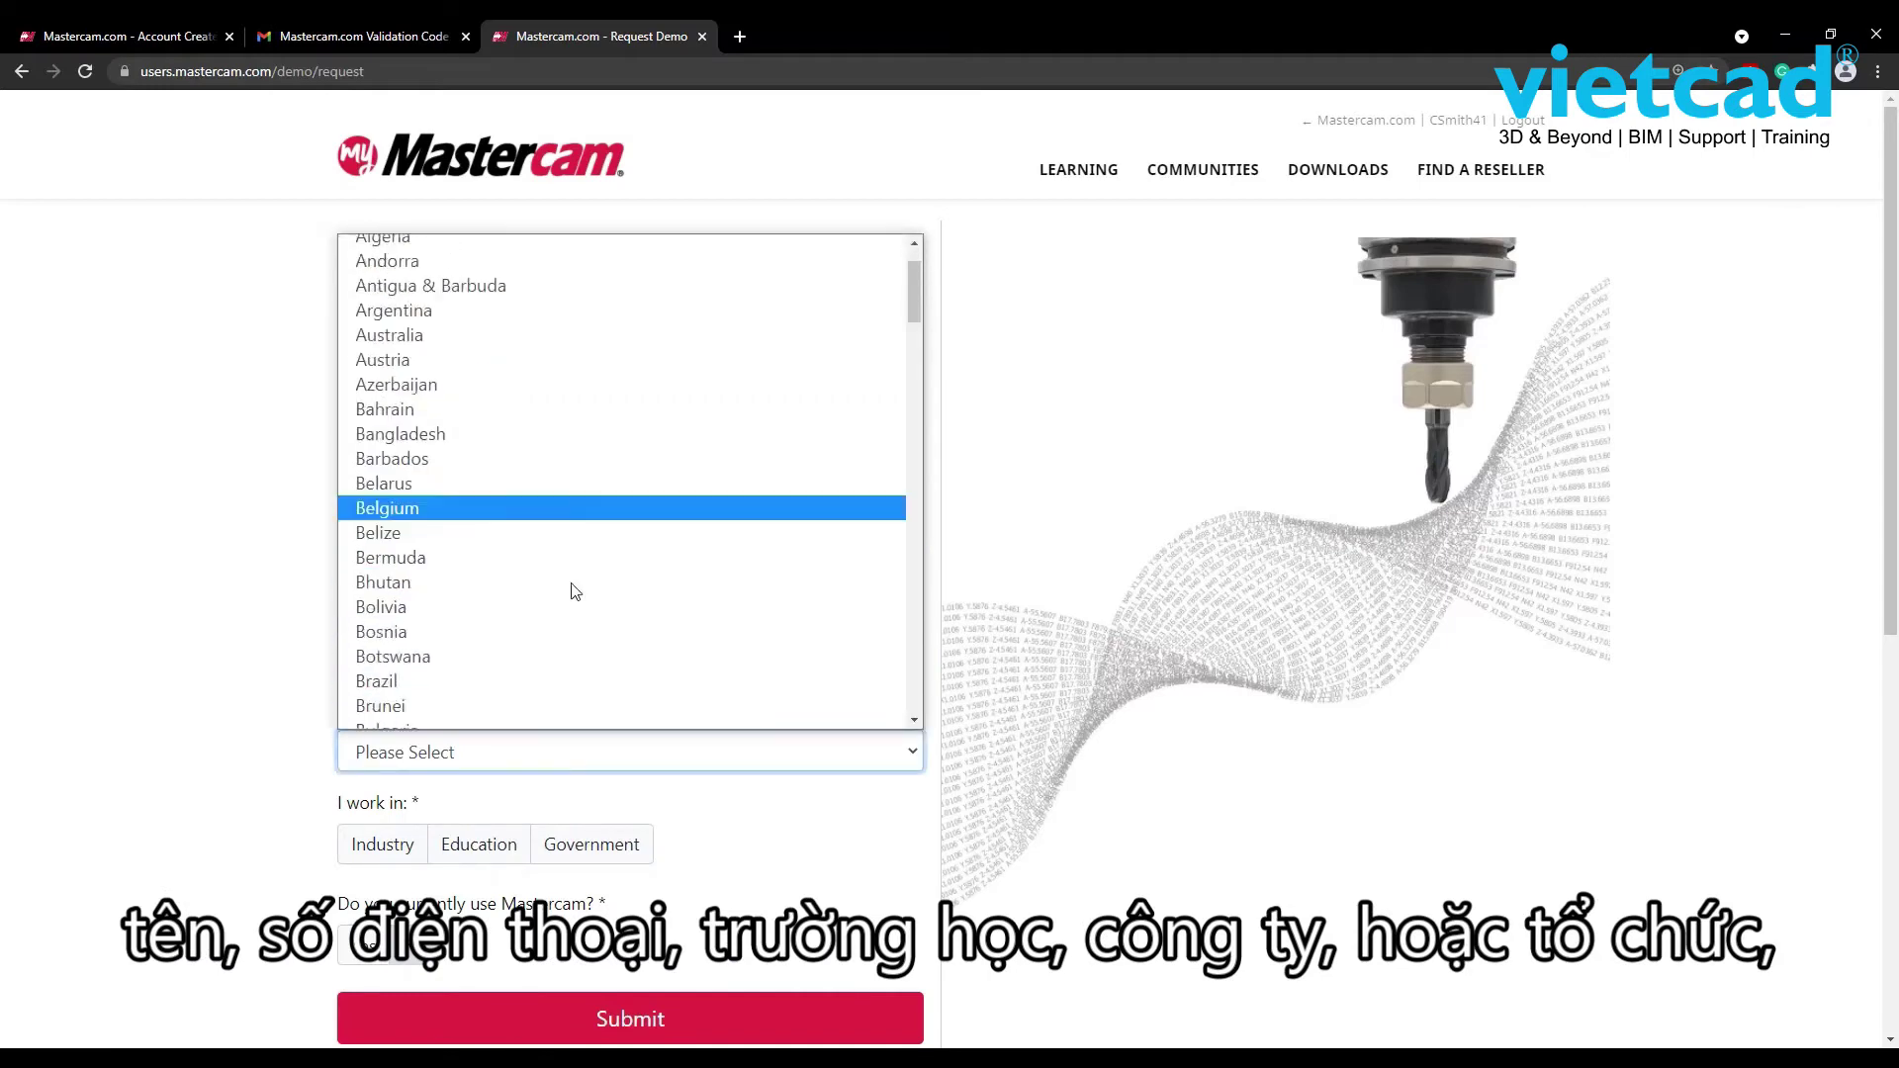
pyautogui.scroll(-20, 574, 594)
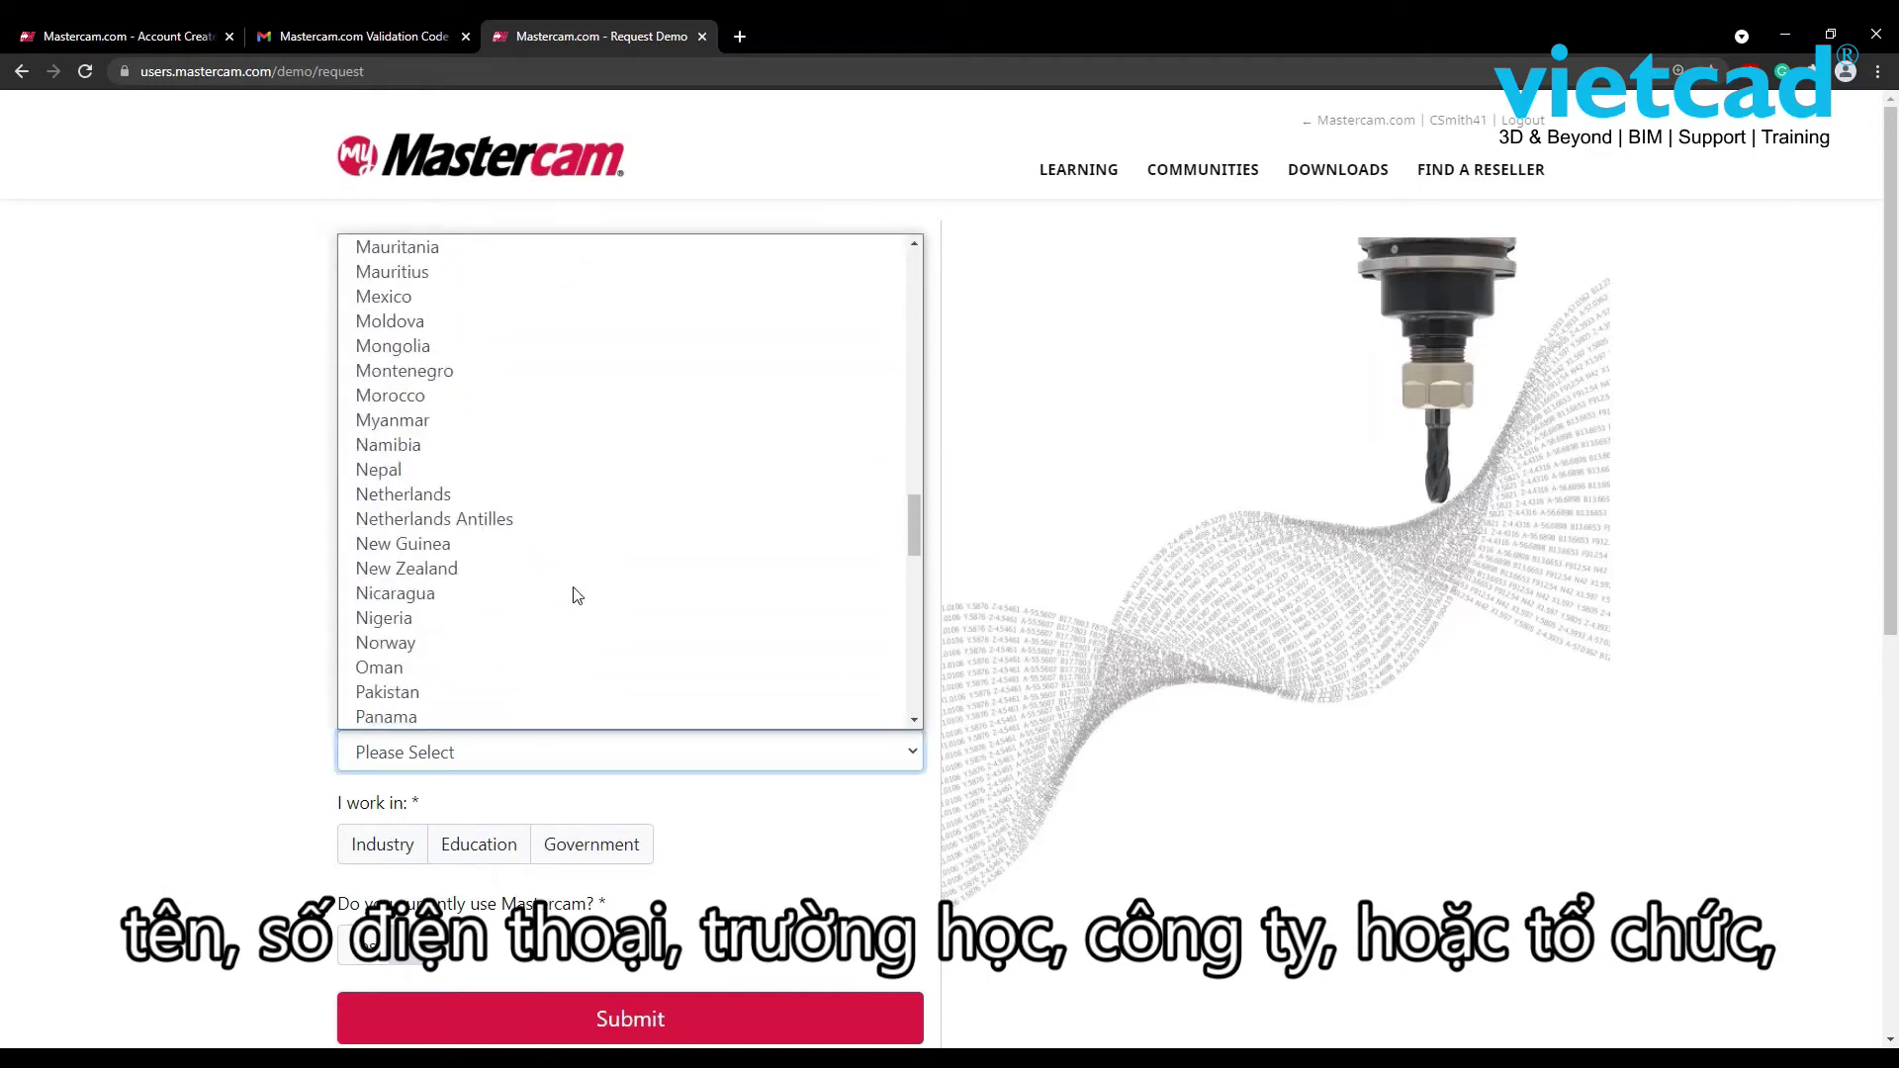
pyautogui.scroll(-12, 576, 594)
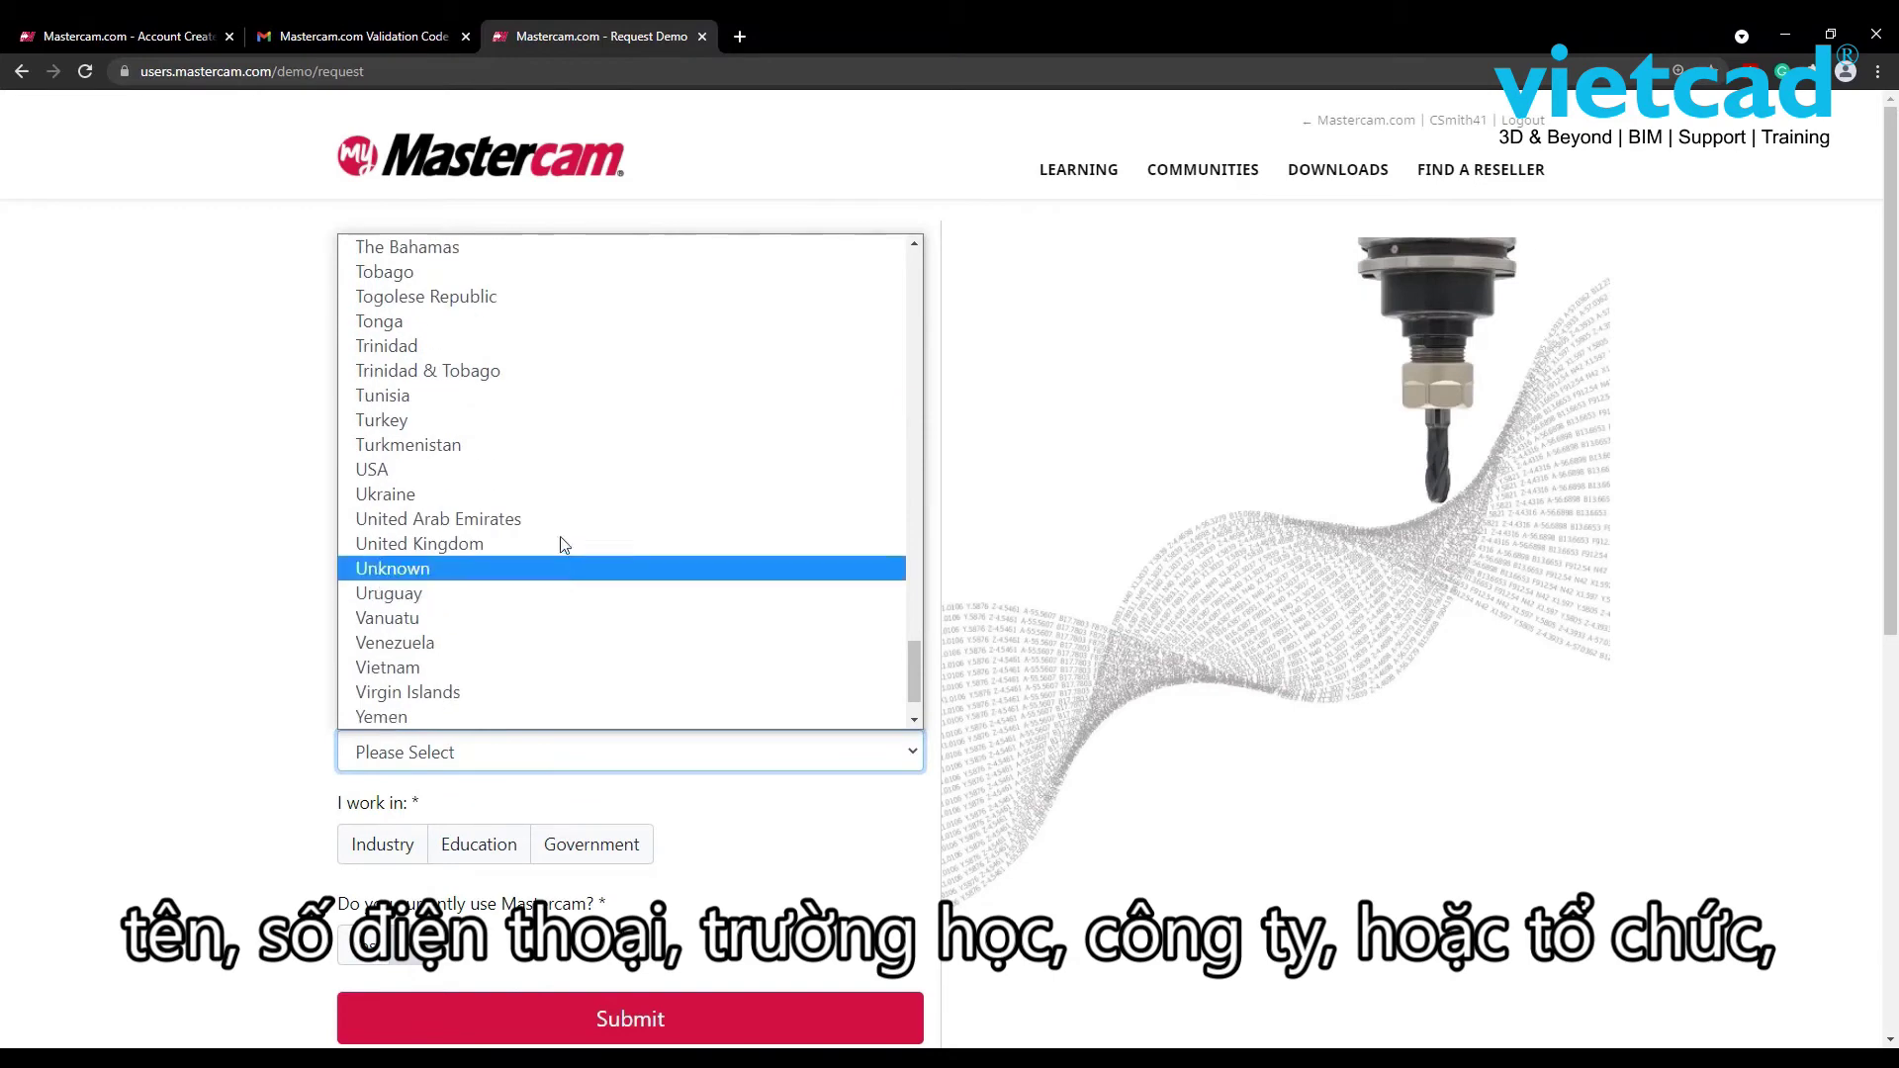
pyautogui.click(564, 479)
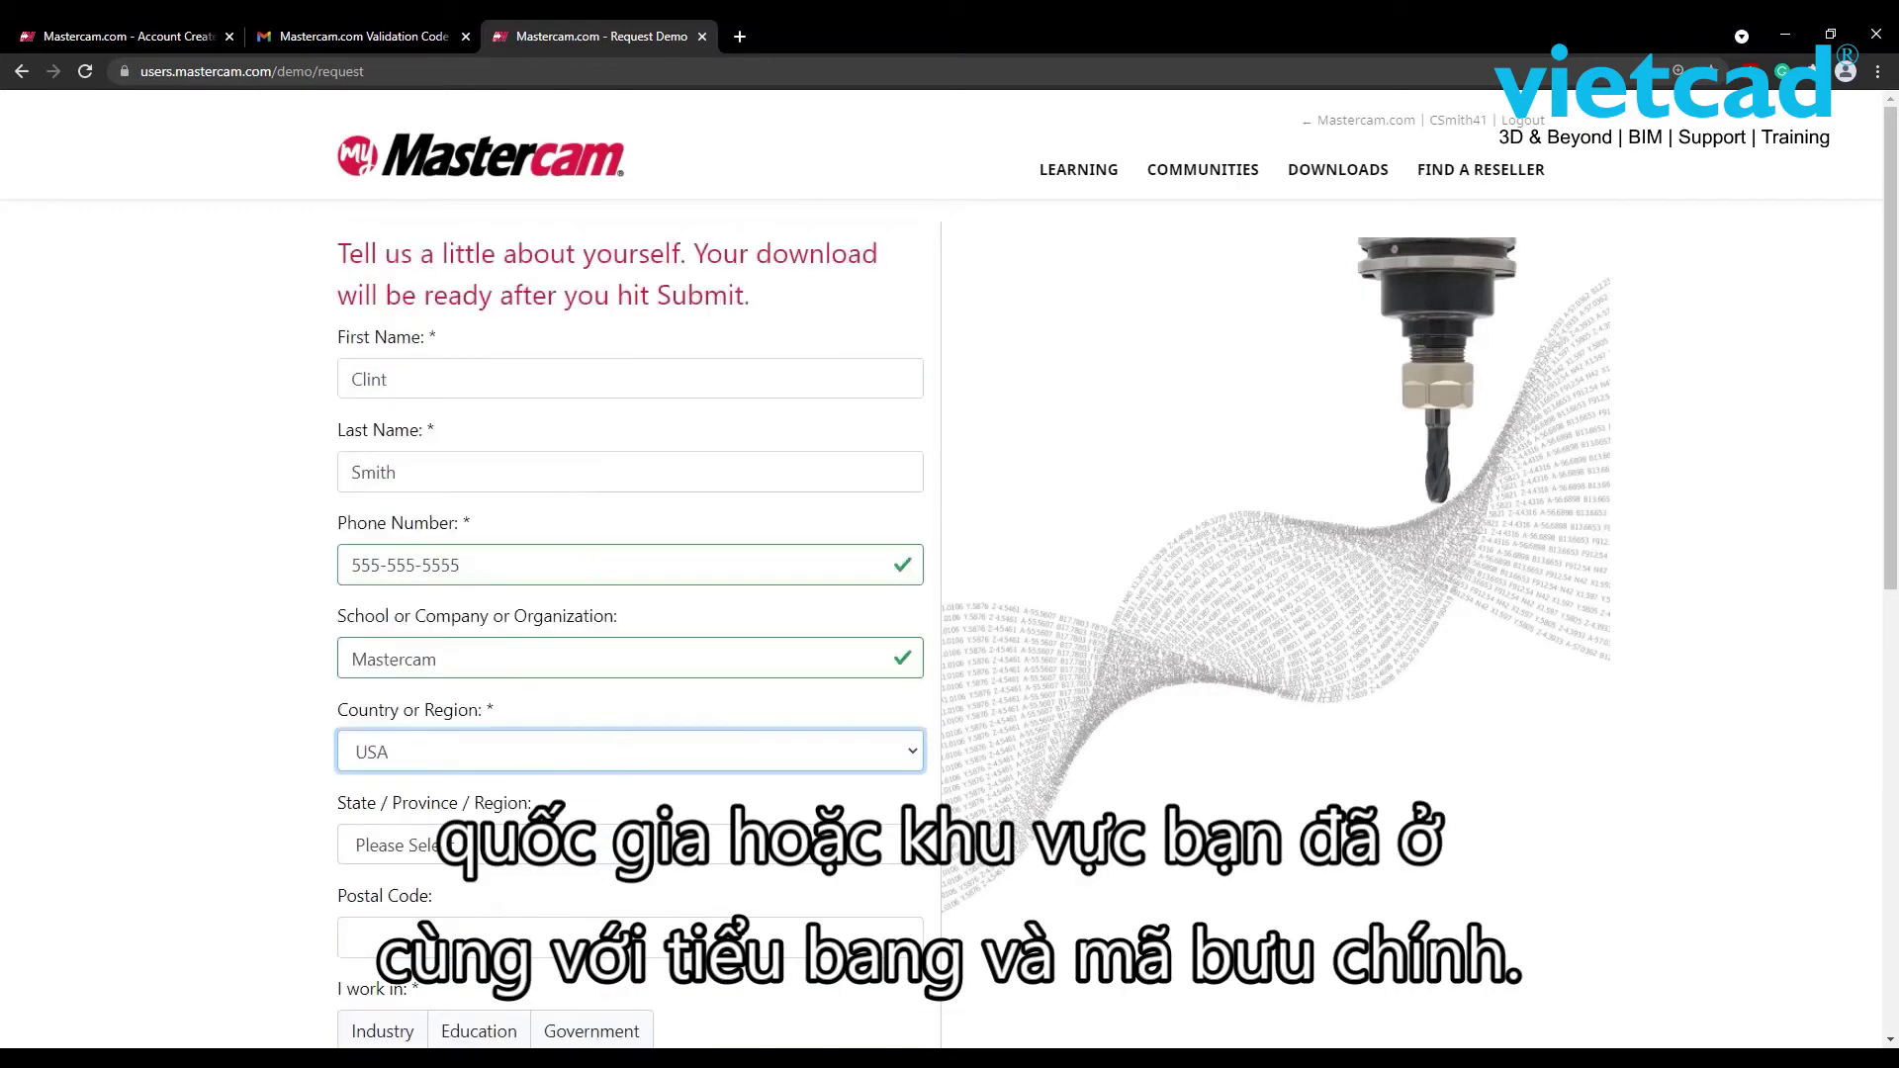
pyautogui.click(771, 856)
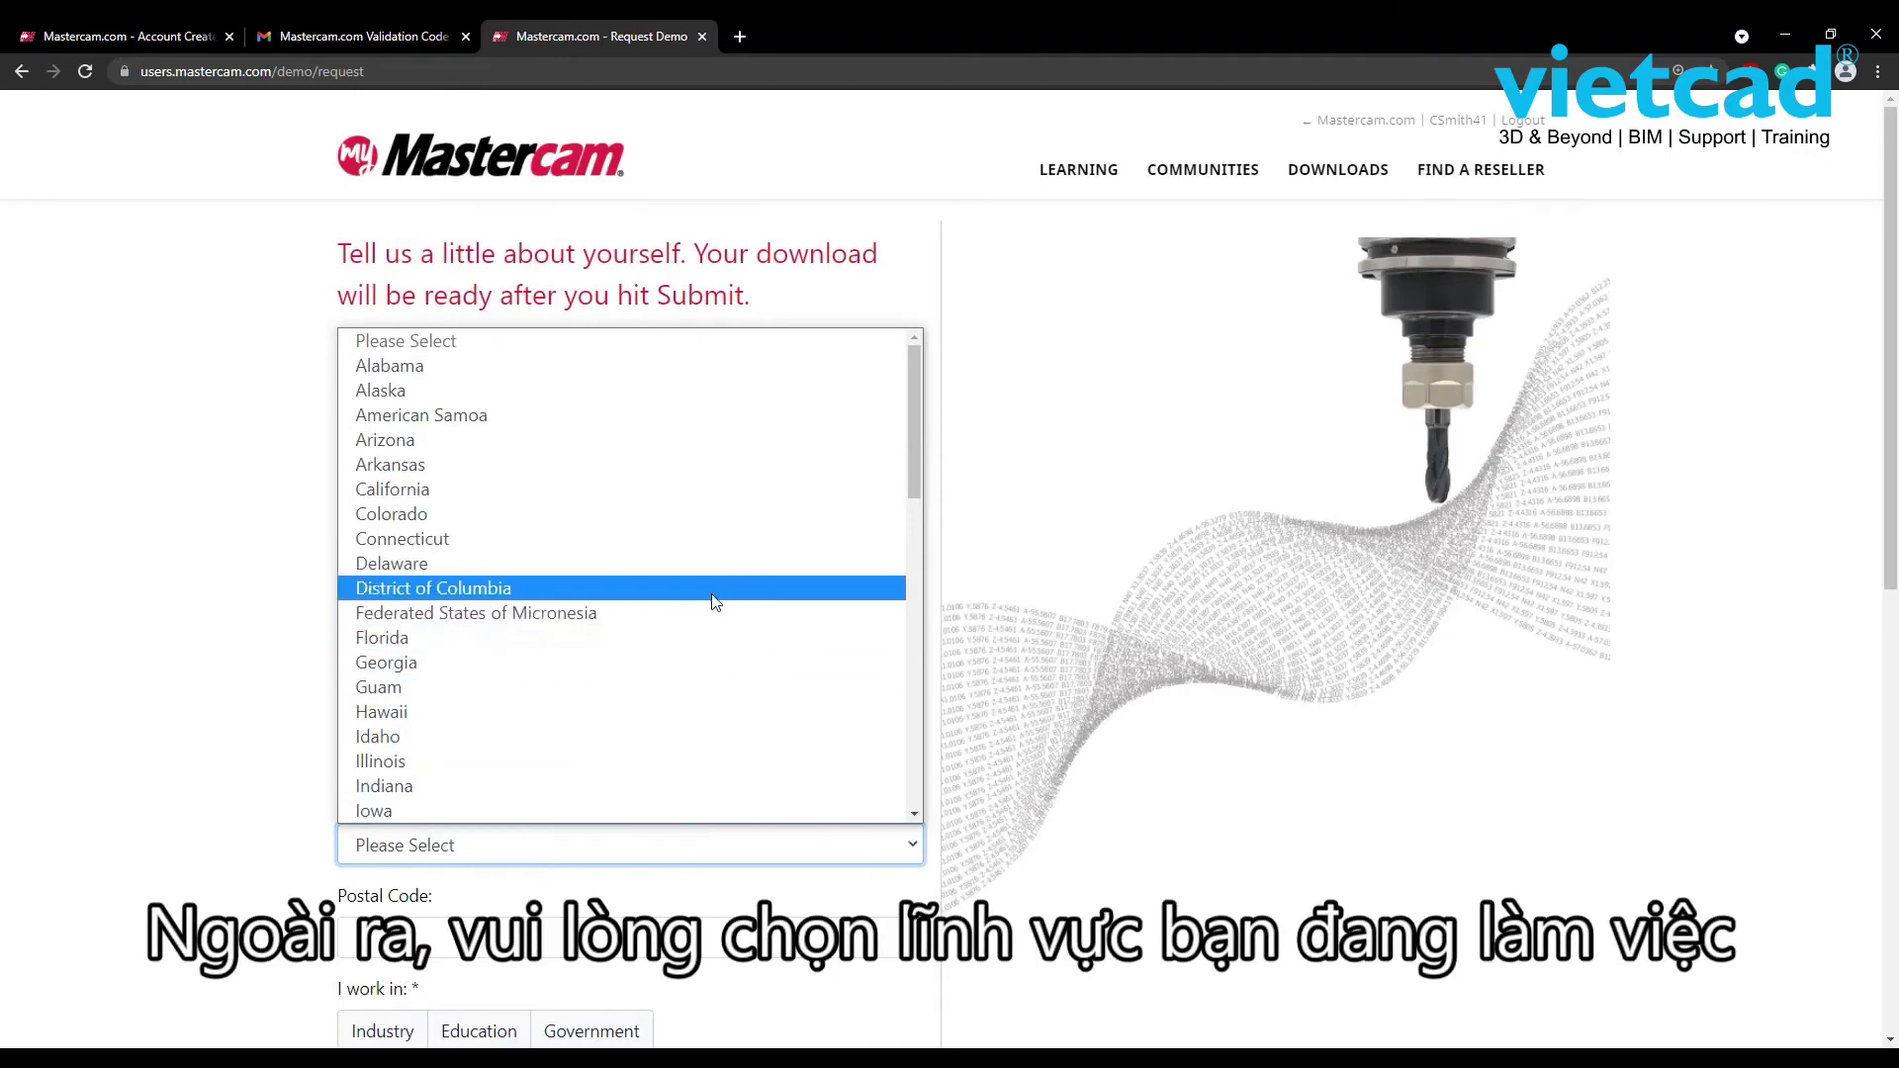
pyautogui.click(682, 783)
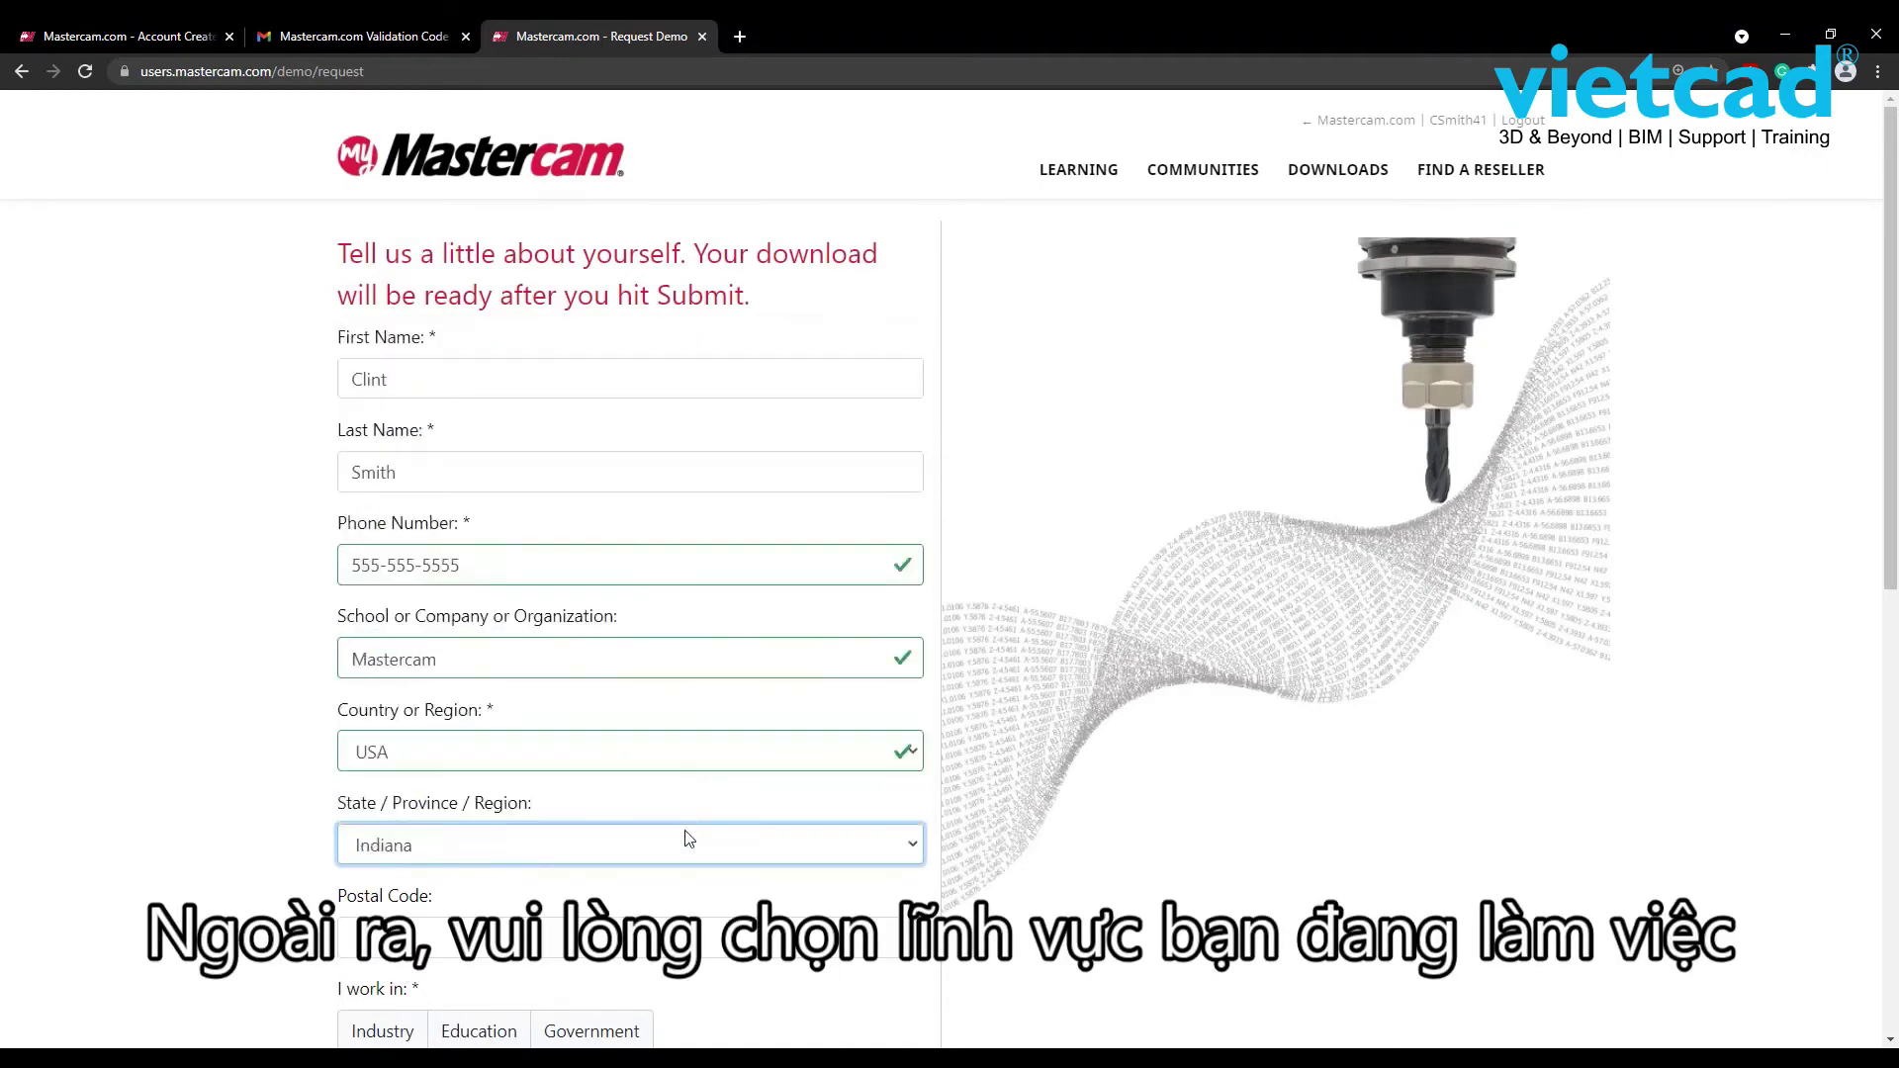
pyautogui.click(396, 938)
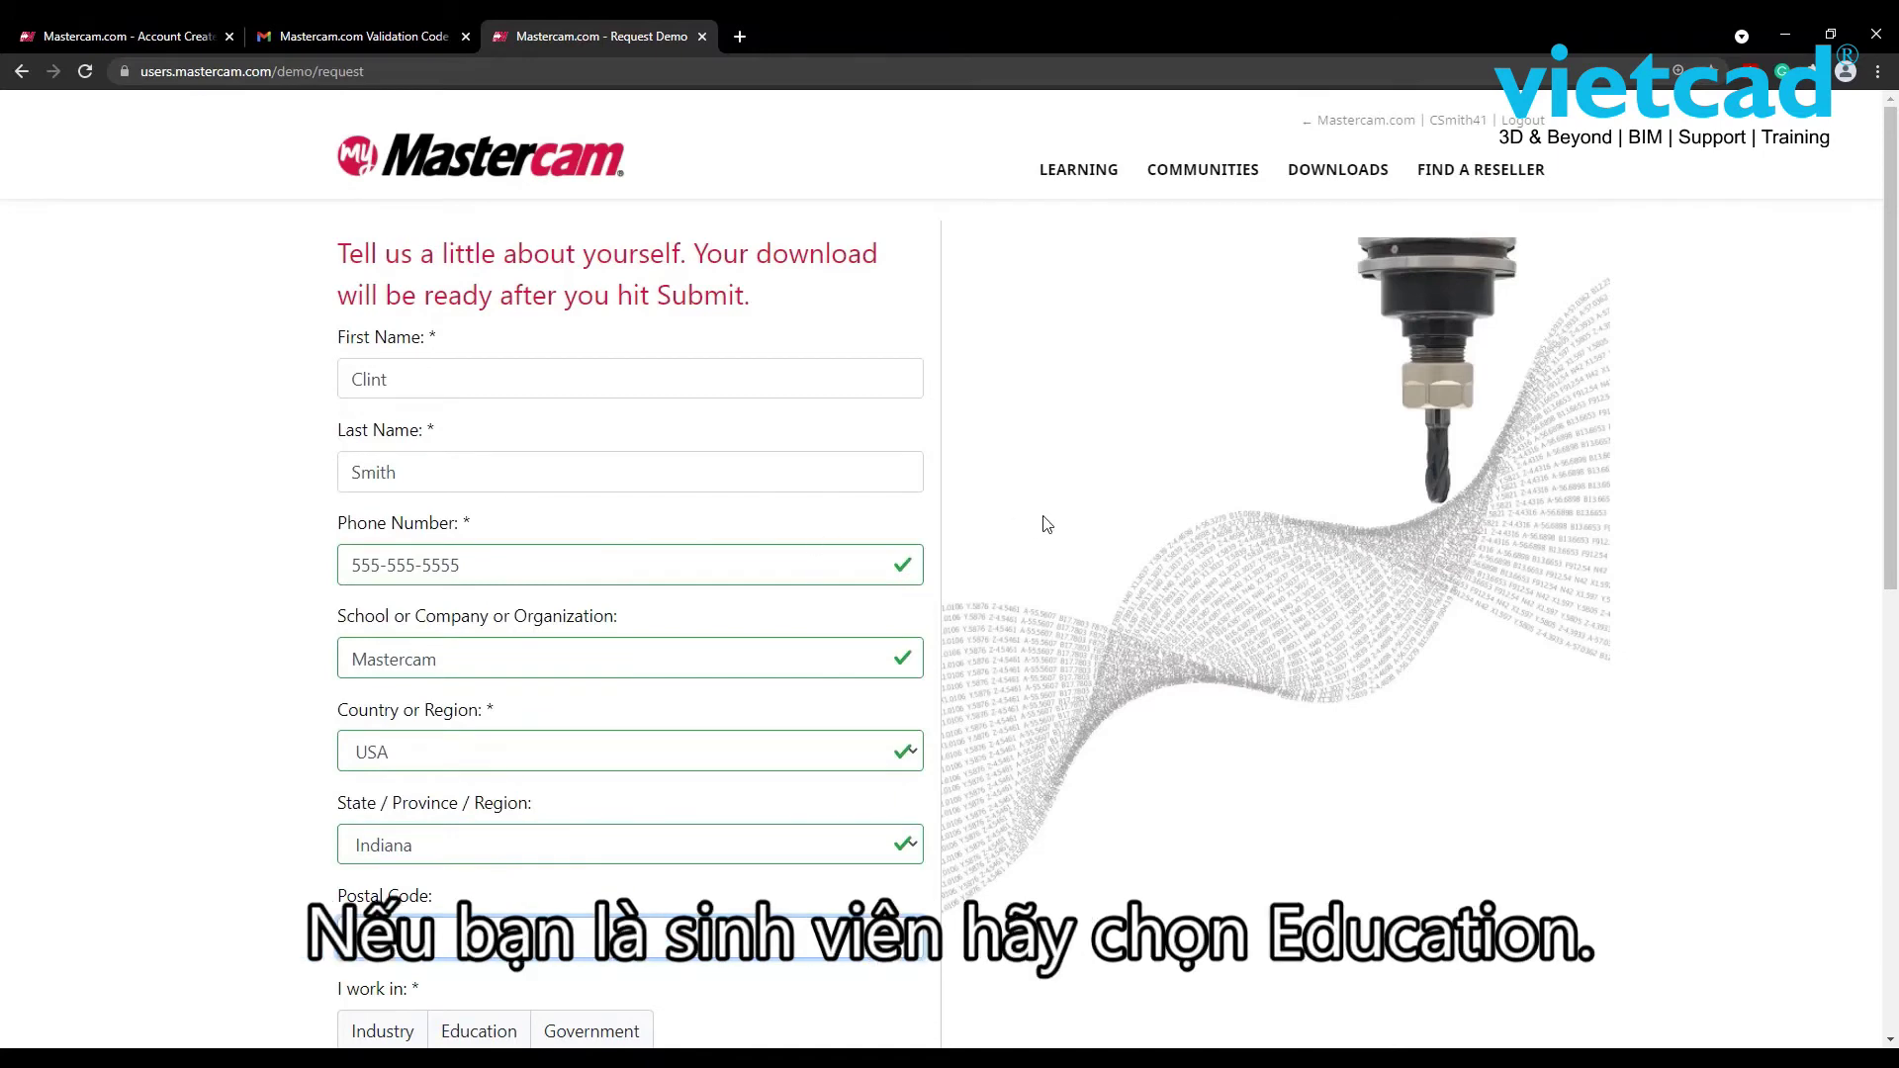
# - Select Education, answer Yes to using Mastercam, and submit the demo request
pyautogui.scroll(-3, 1047, 524)
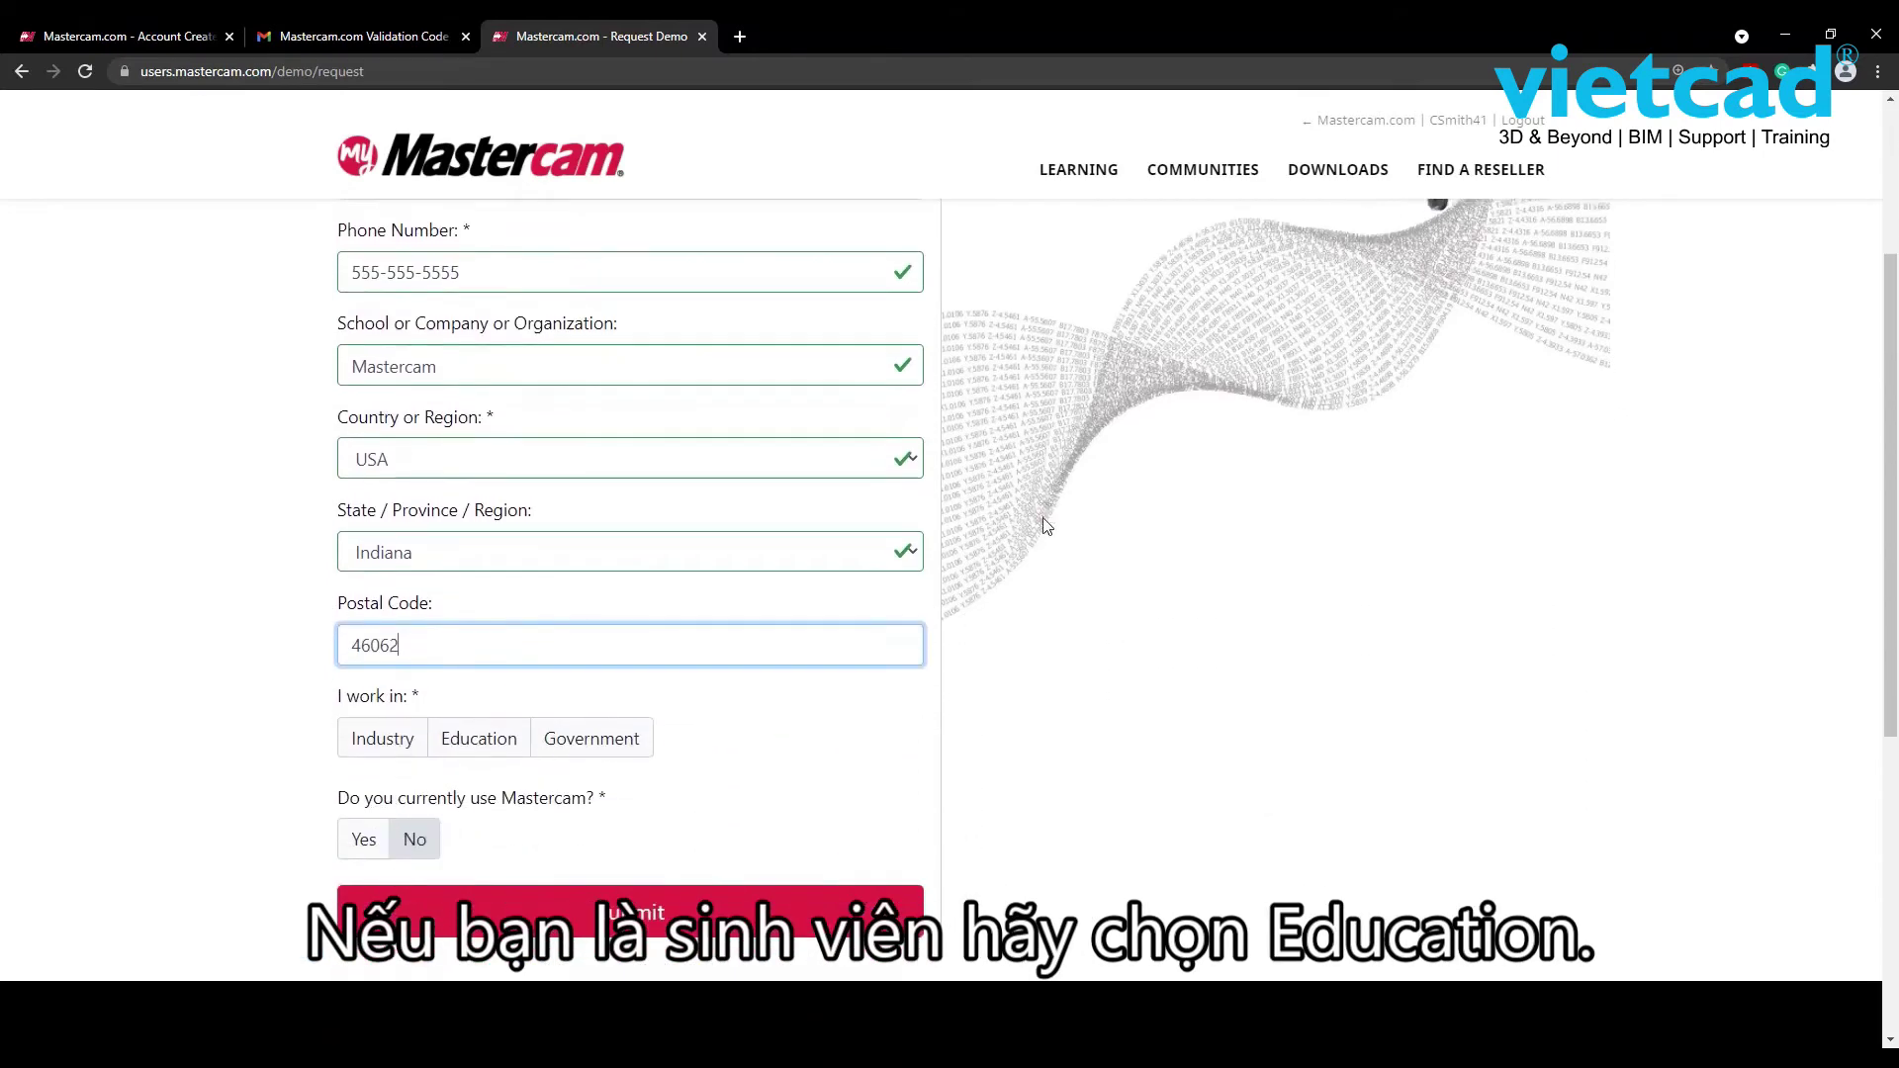
pyautogui.click(463, 747)
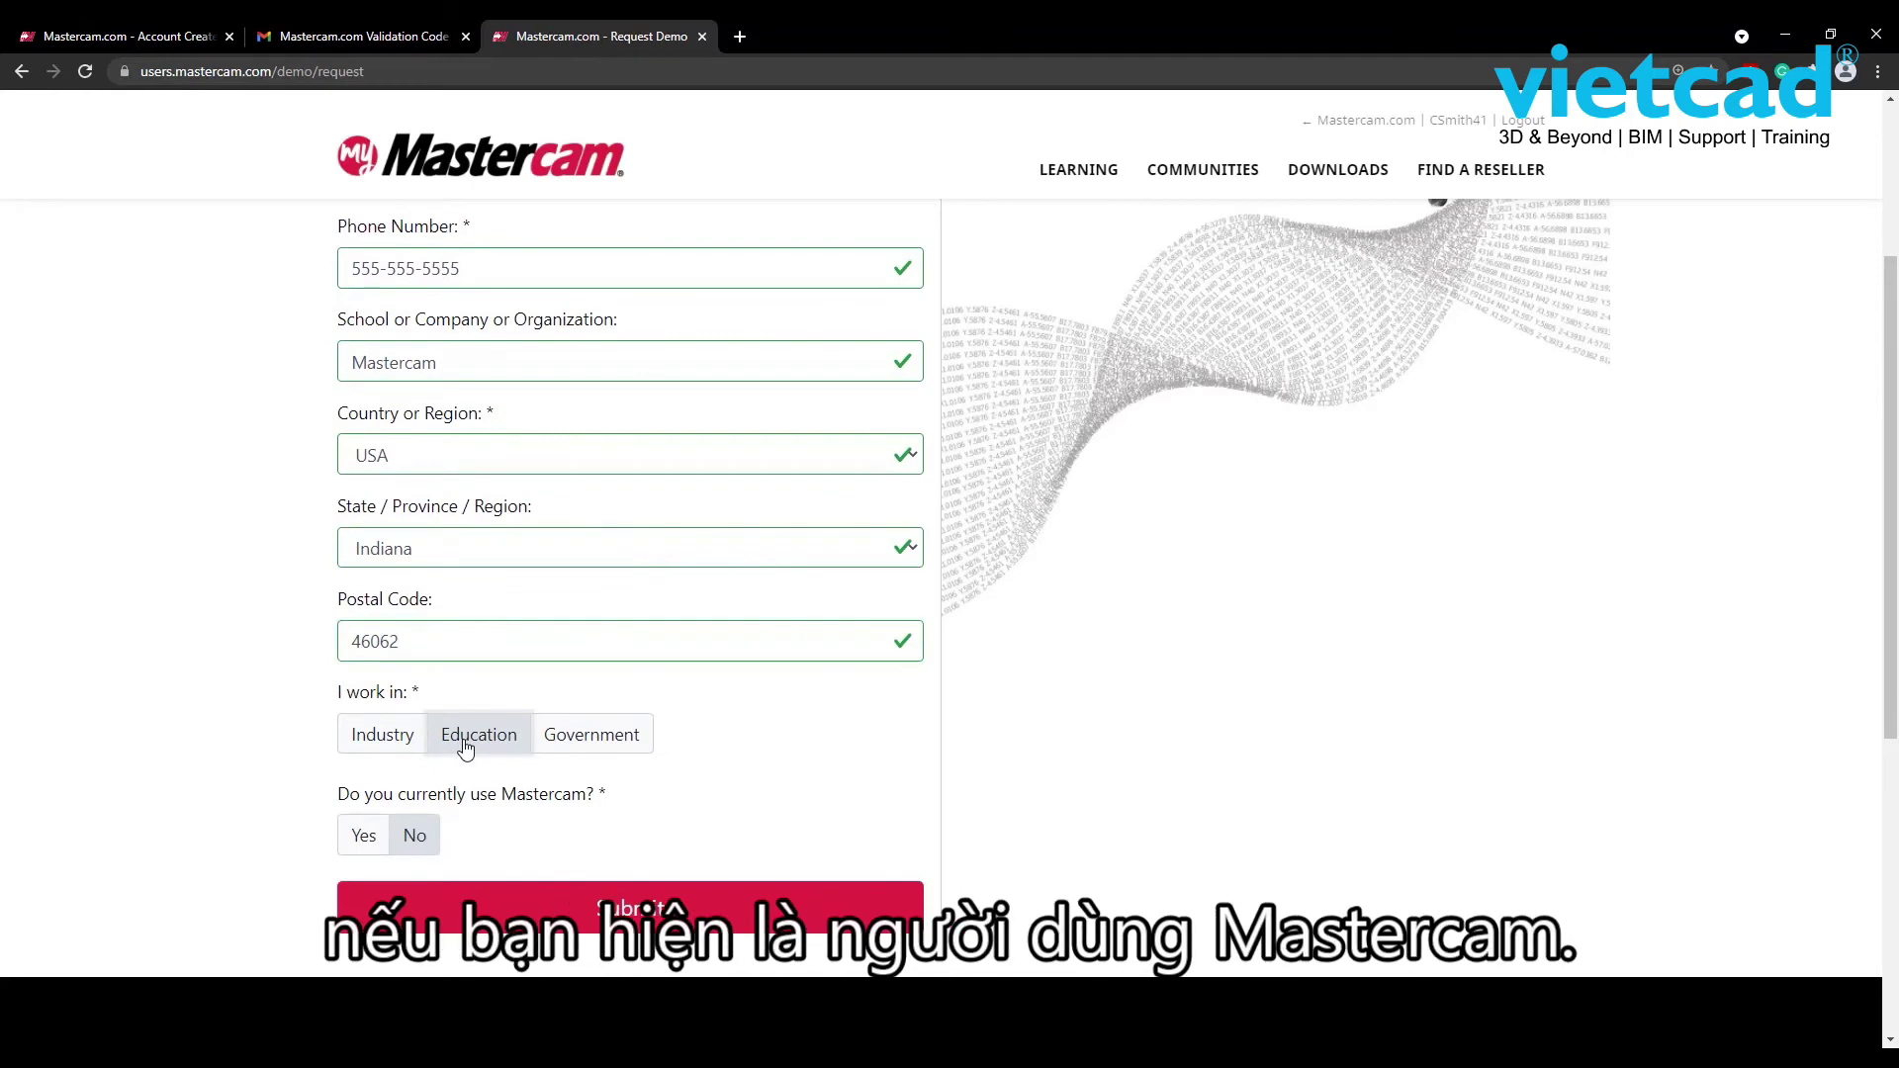
pyautogui.click(366, 837)
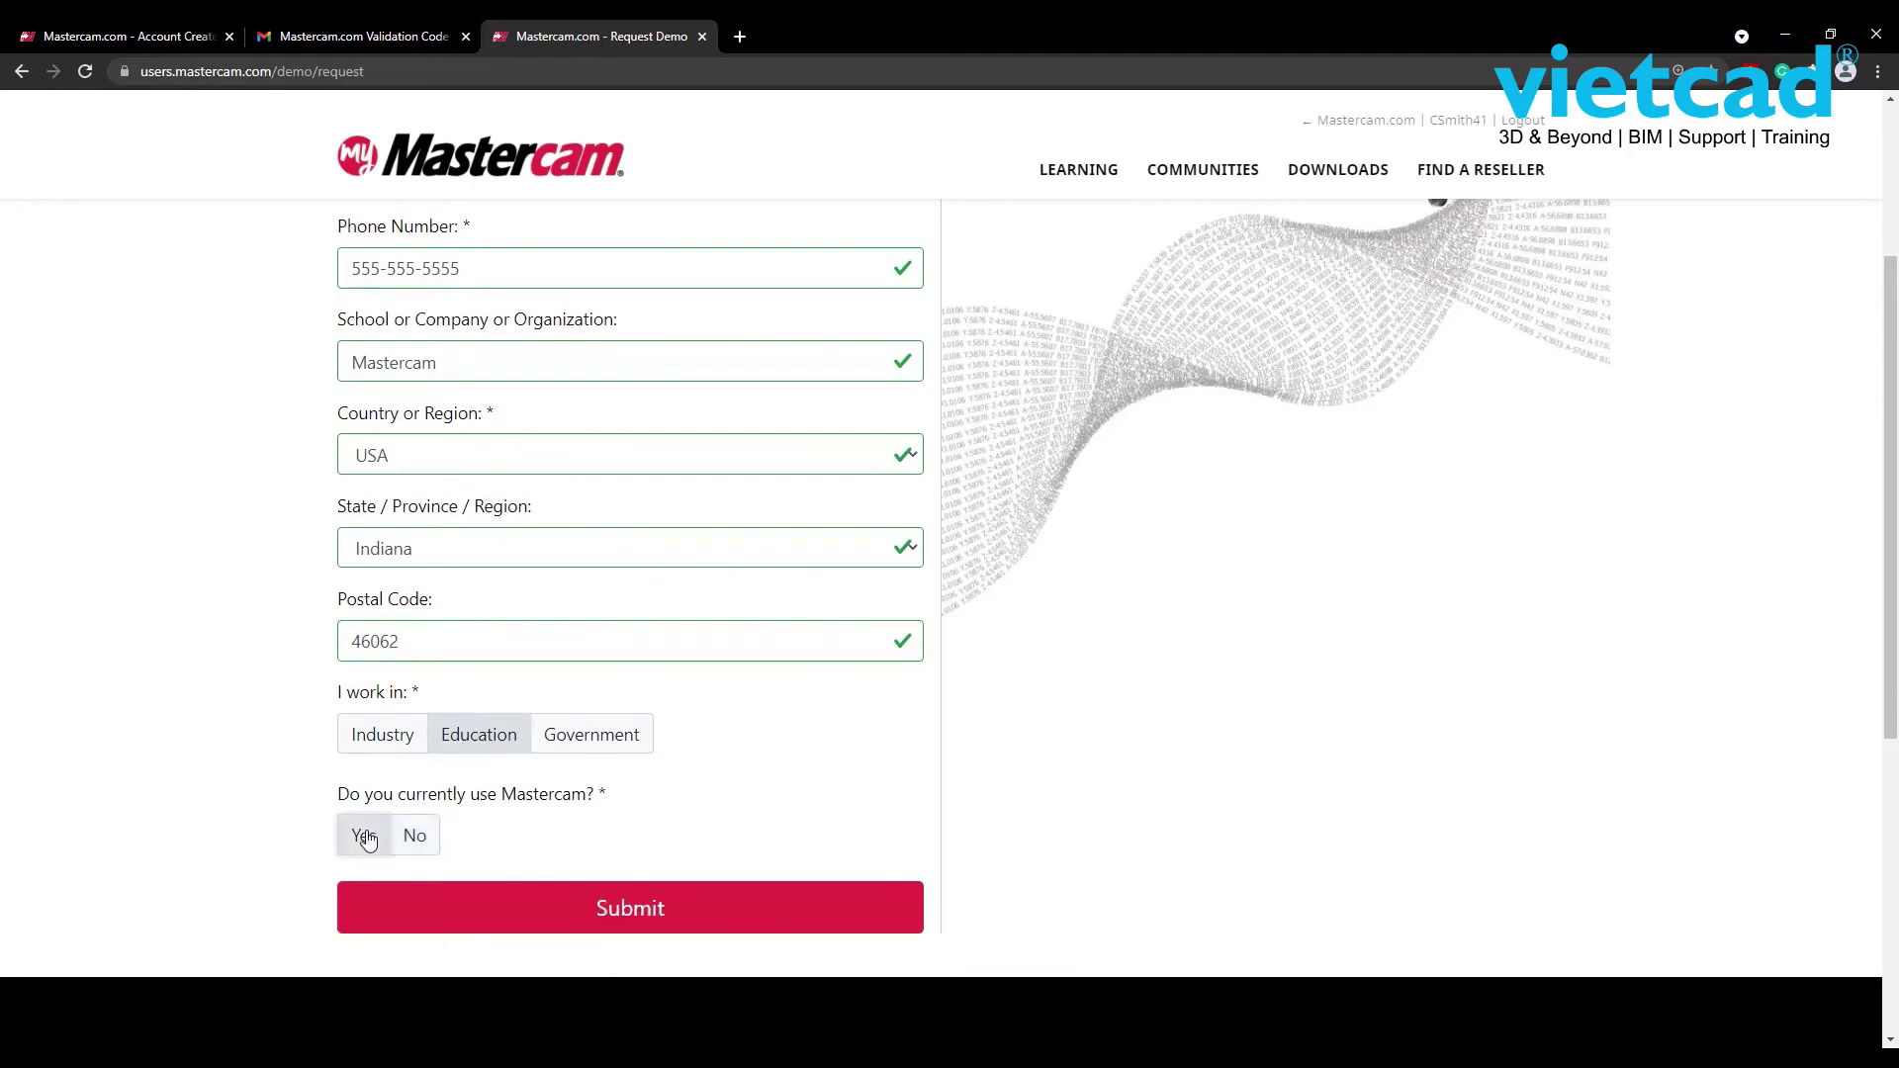
pyautogui.click(630, 911)
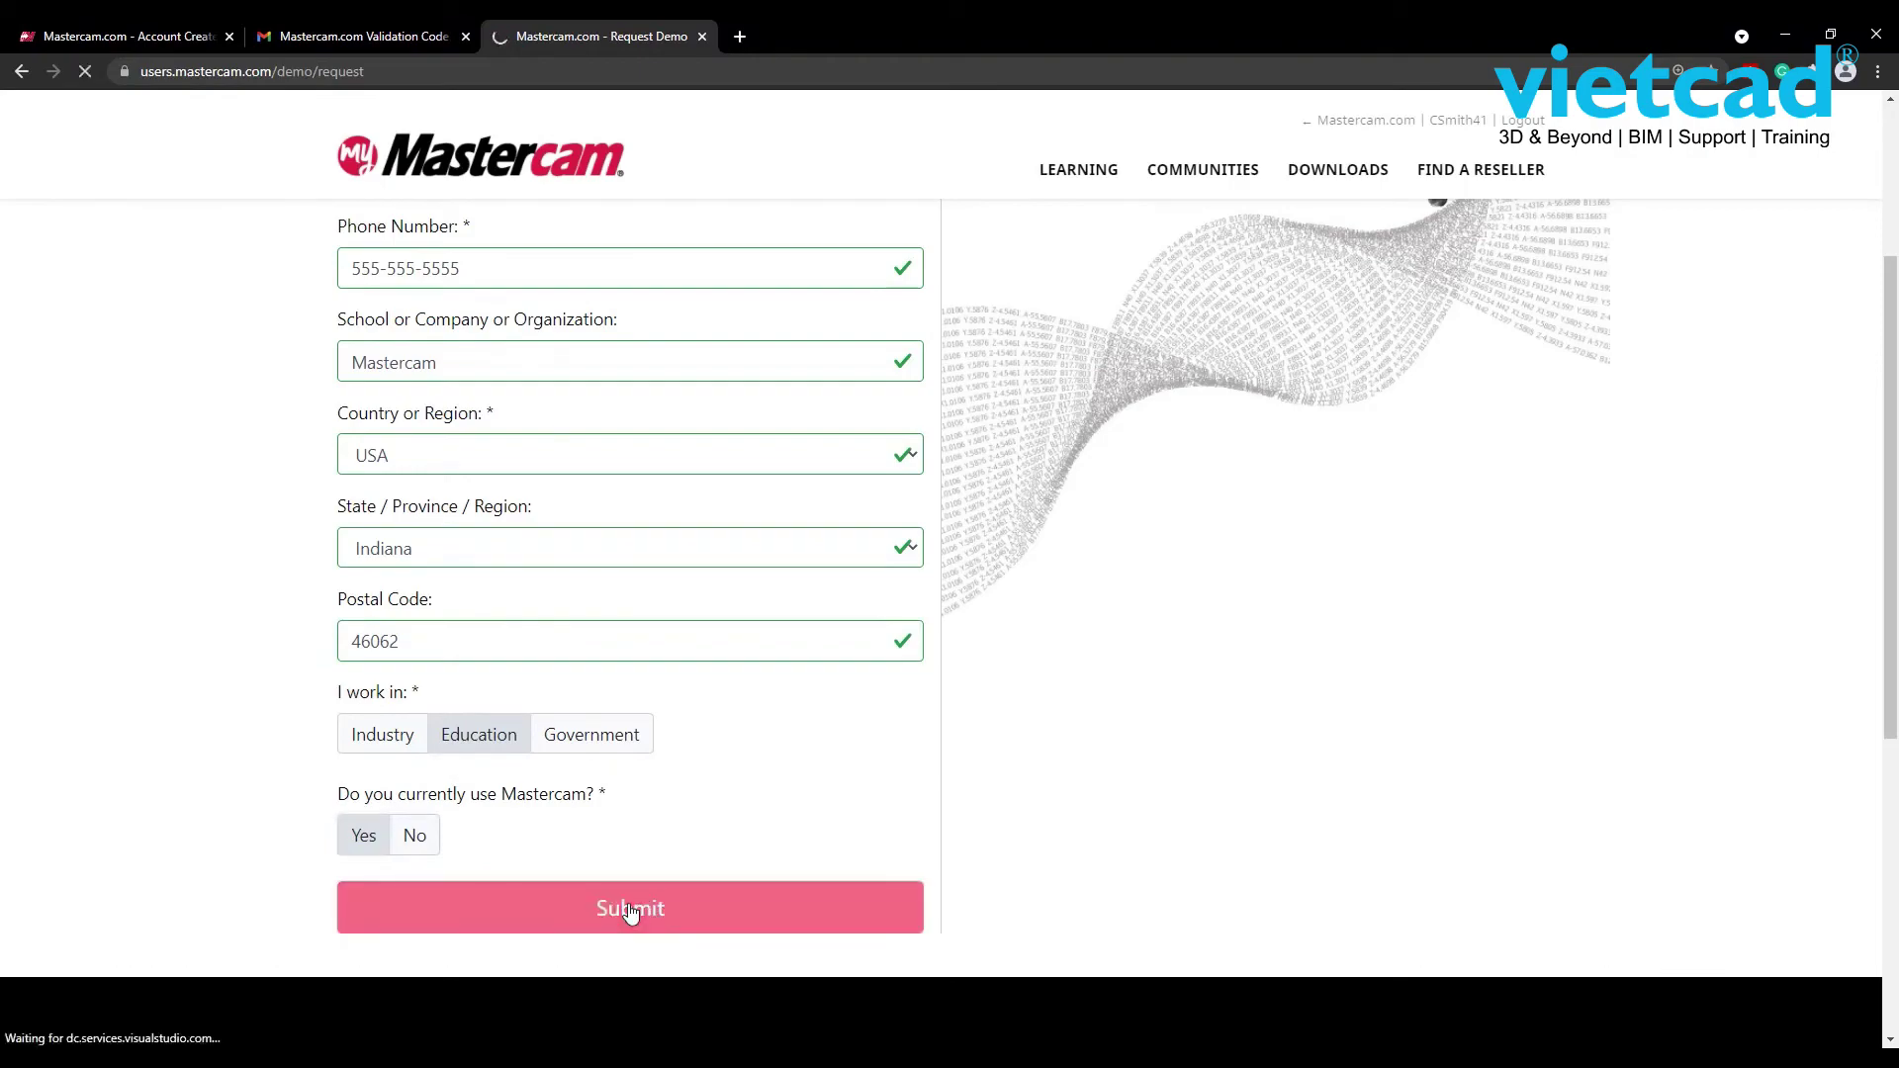